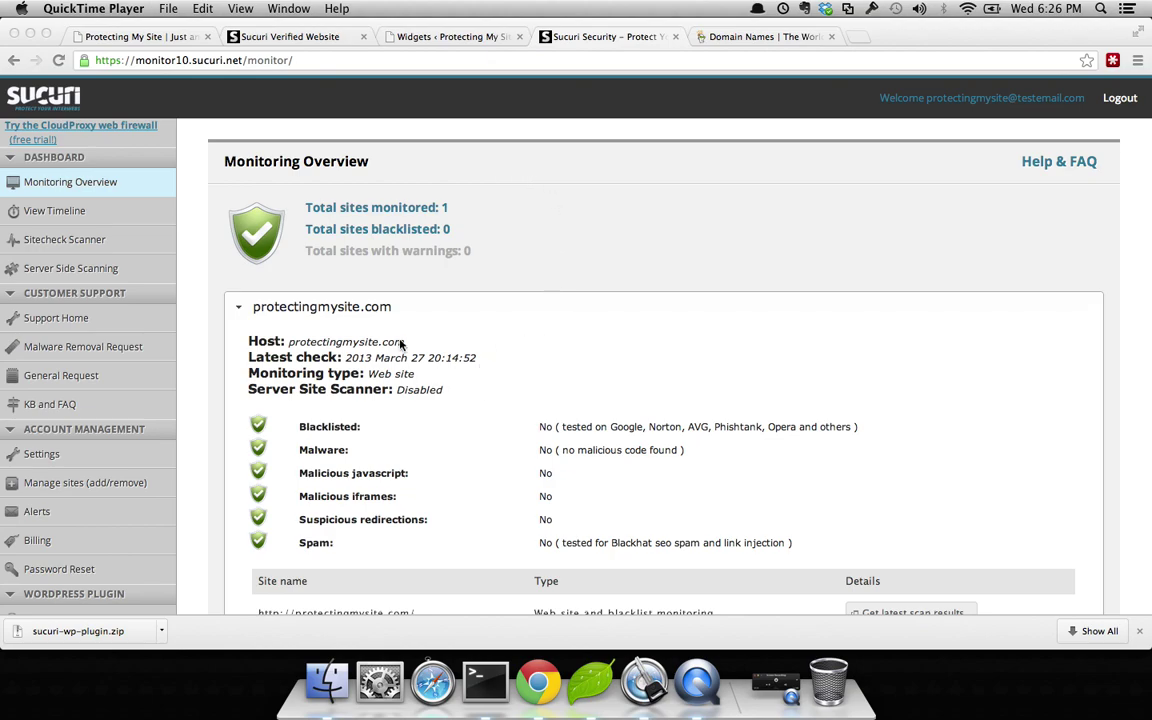
# Open the CloudProxy page via the sidebar's 'Try the CloudProxy web firewall' link.
pyautogui.click(85, 129)
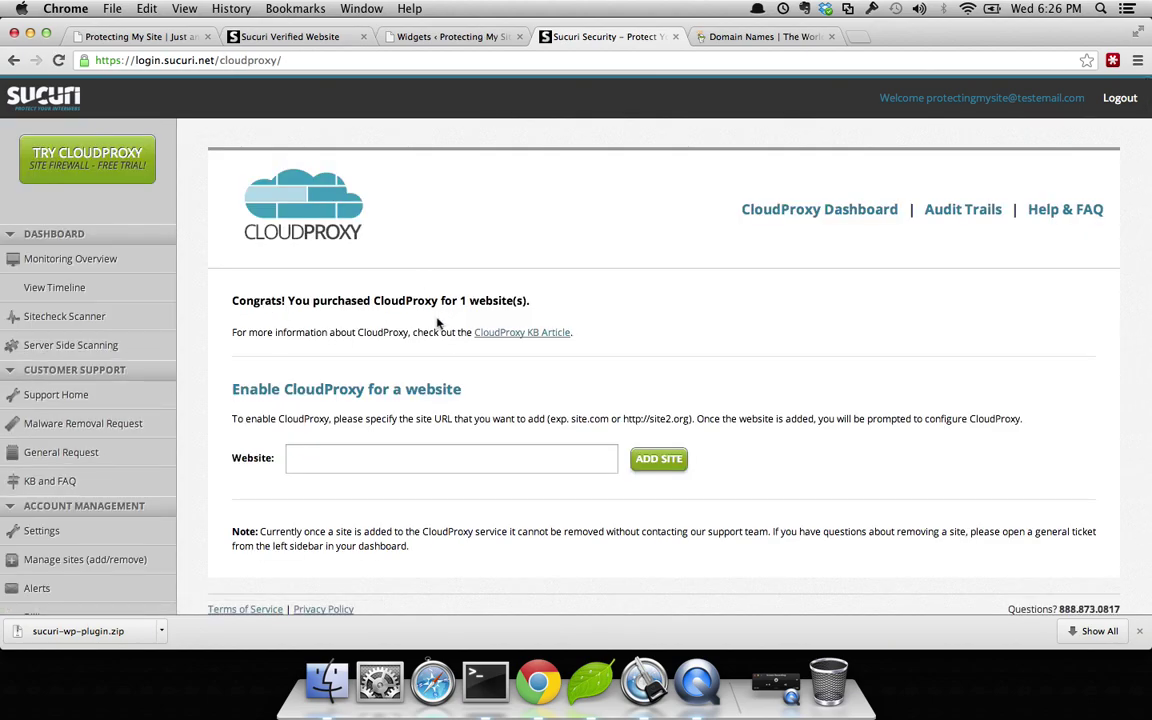
pyautogui.click(413, 466)
pyautogui.click(129, 38)
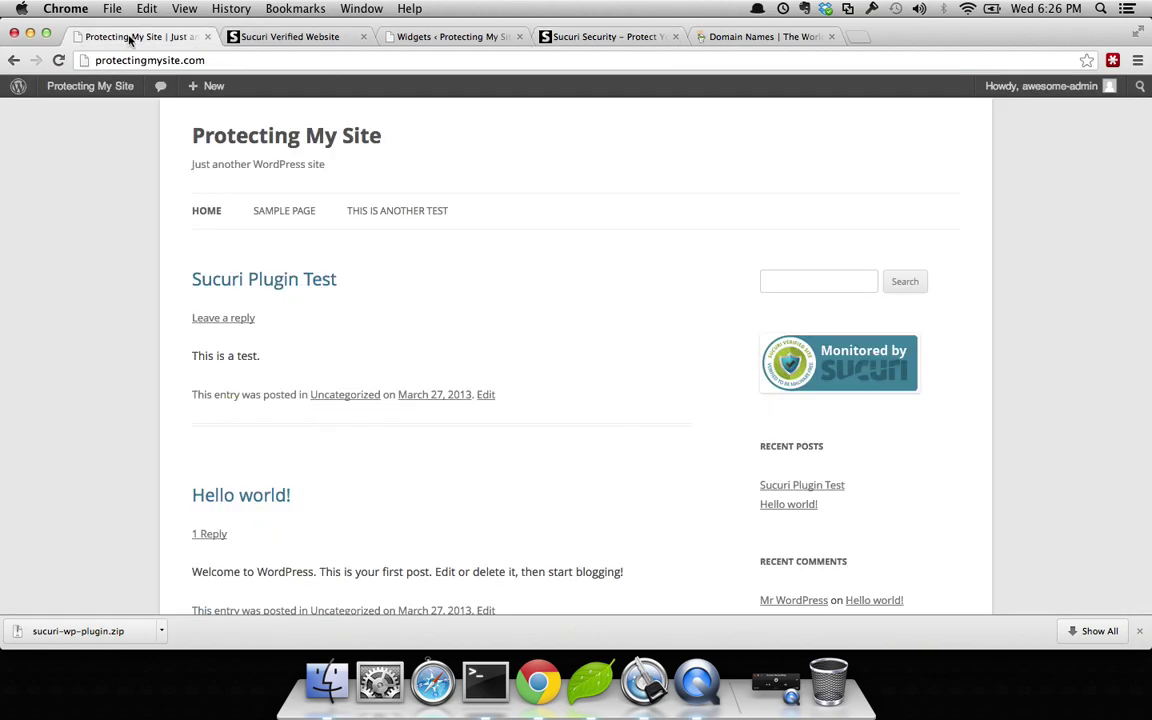
pyautogui.click(148, 62)
pyautogui.press('super+c')
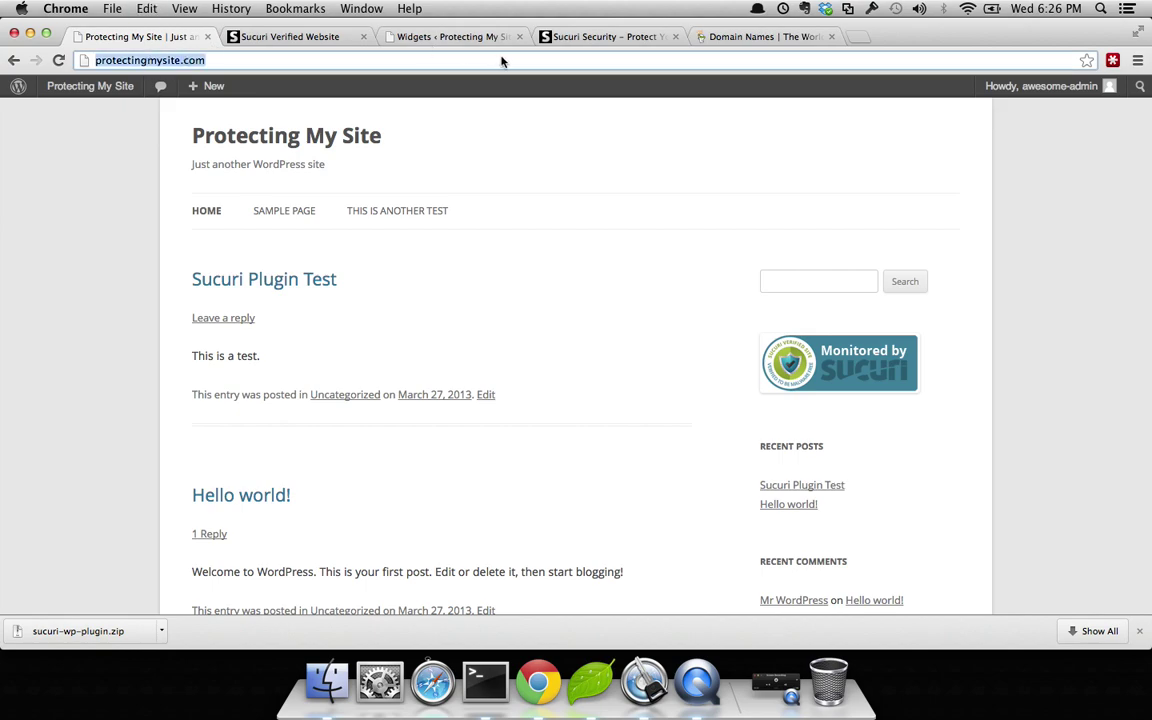
pyautogui.click(556, 38)
pyautogui.click(320, 458)
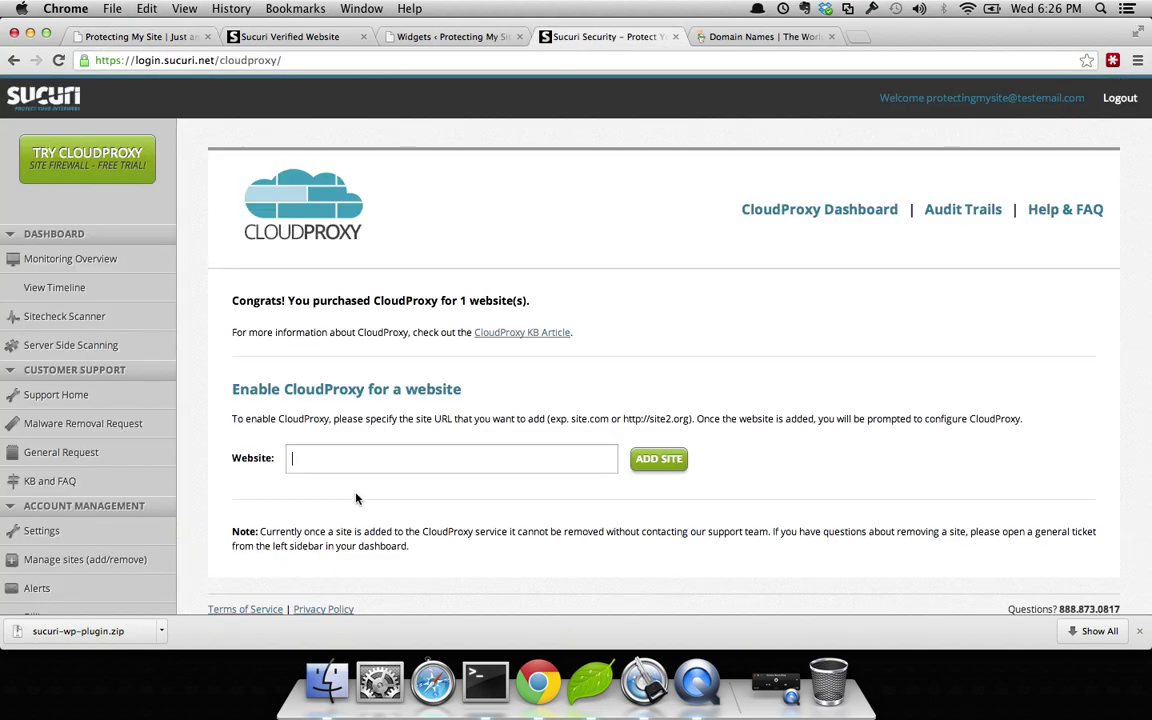
pyautogui.click(360, 461)
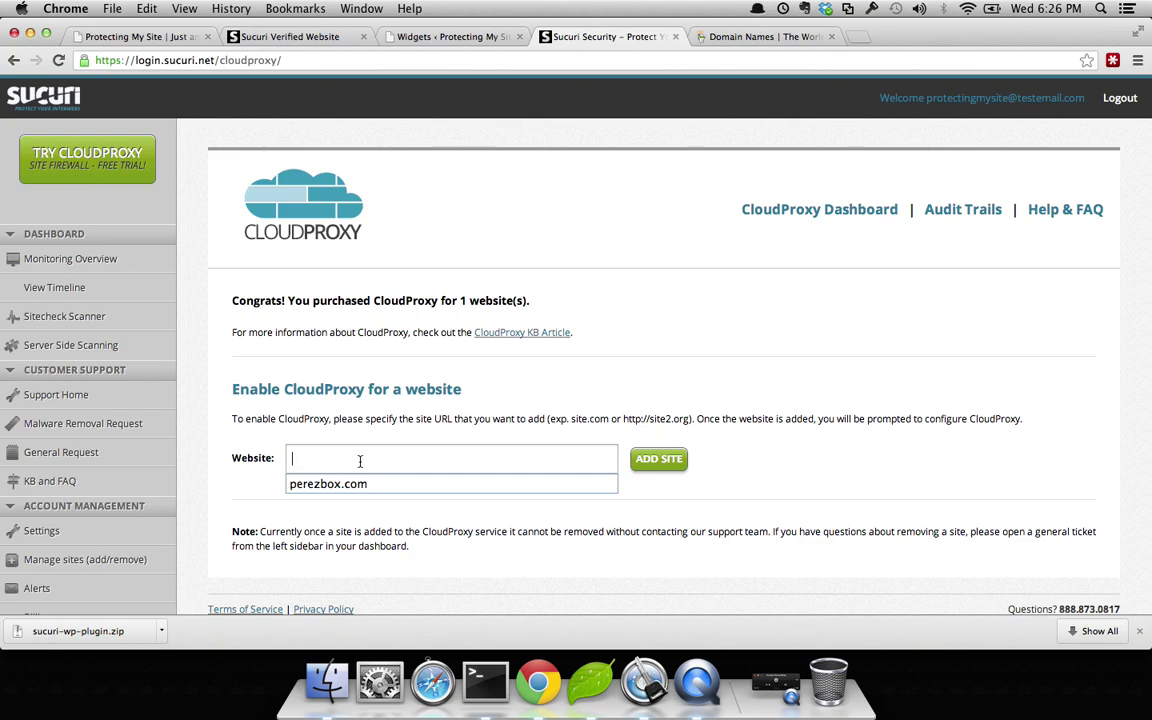
pyautogui.press('super+v')
pyautogui.click(664, 460)
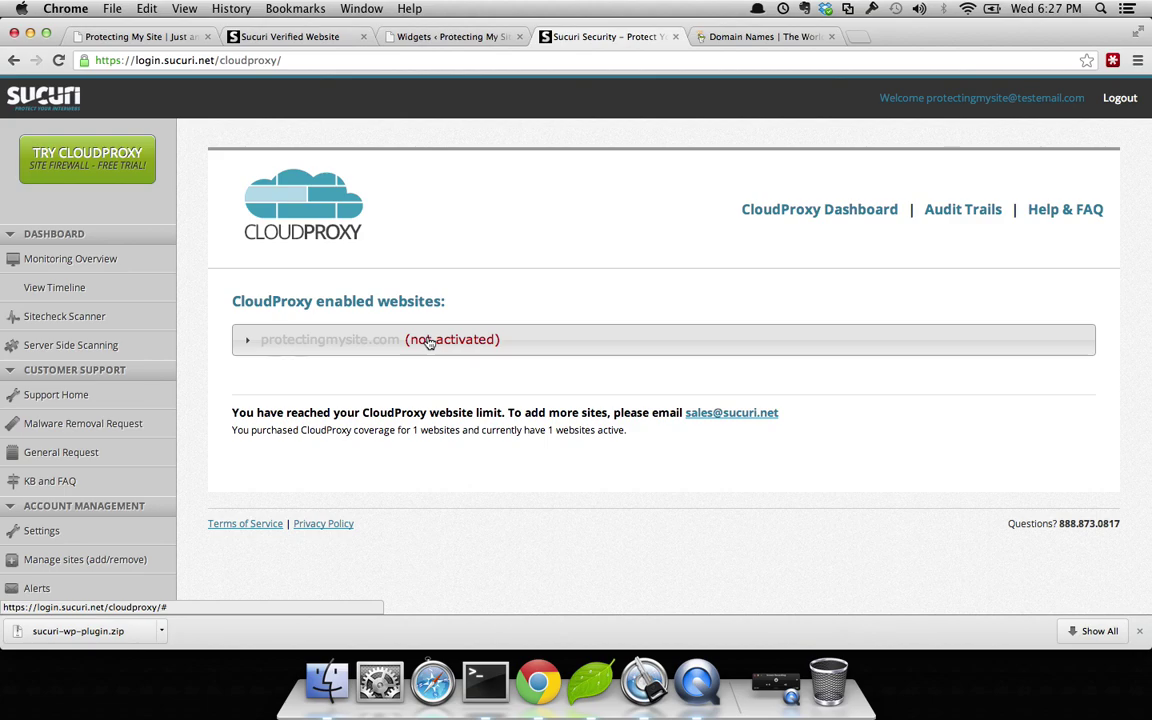
# Show protectingmysite.com's activation steps and copy the CloudProxy IP 198.74.50.203.
pyautogui.click(428, 342)
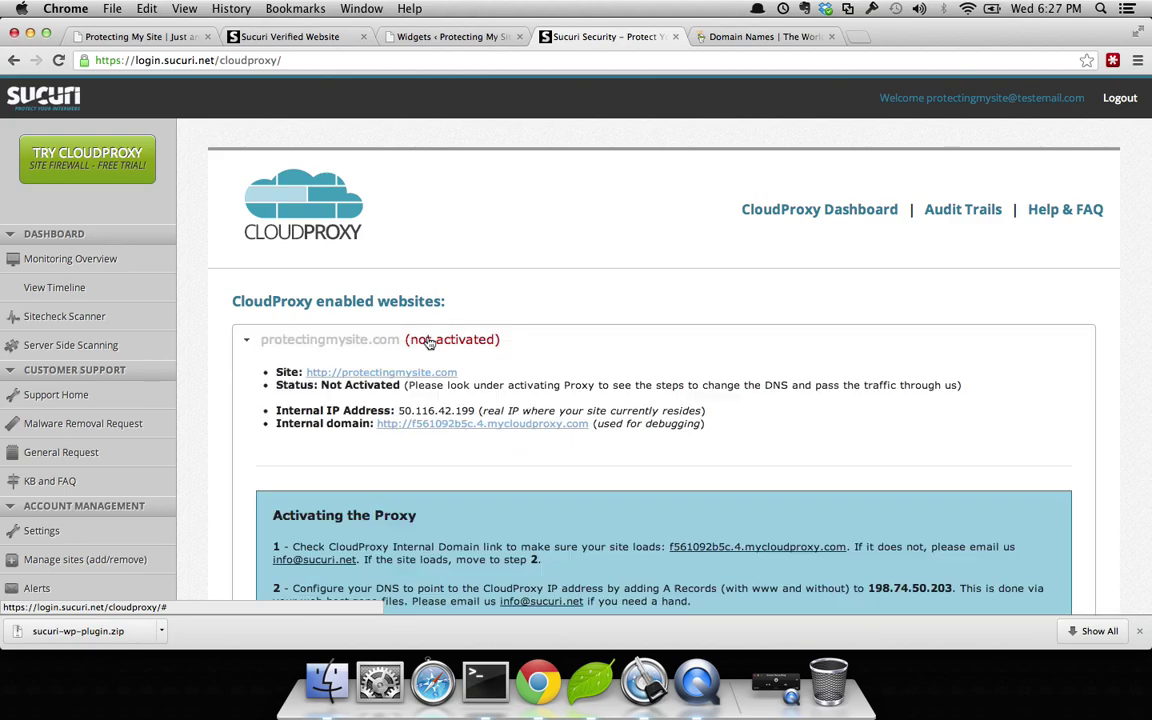
pyautogui.scroll(-5, 562, 373)
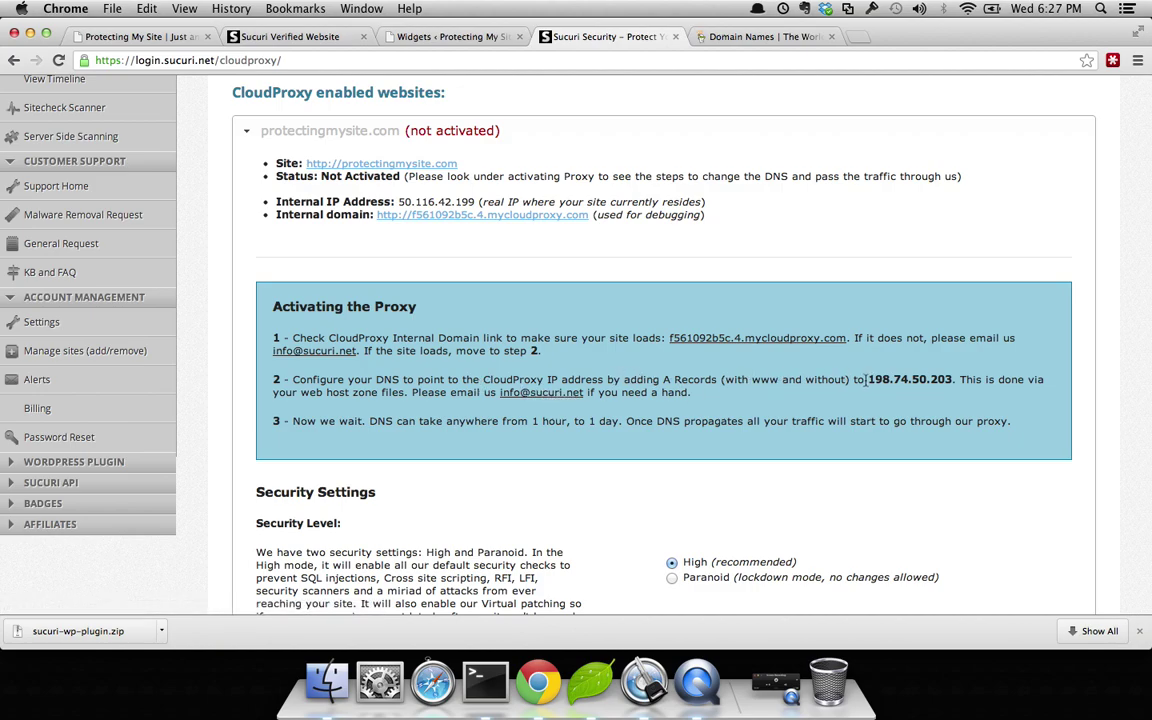
pyautogui.moveTo(866, 379); pyautogui.dragTo(951, 384)
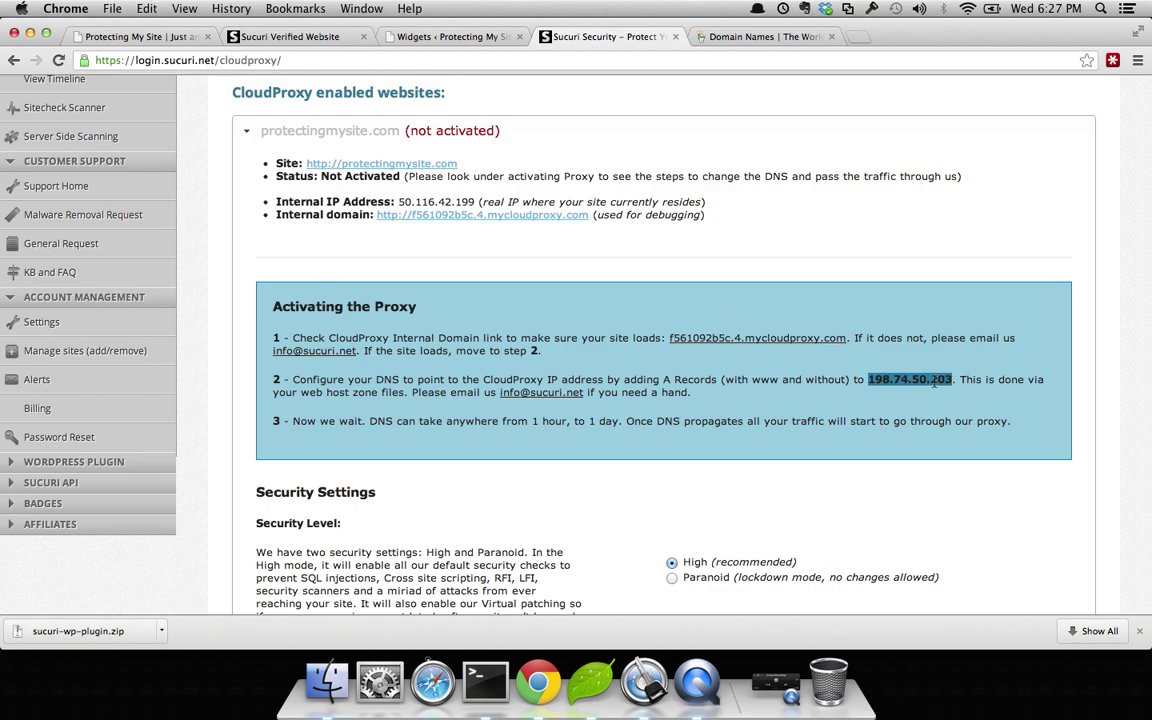
pyautogui.rightClick(940, 383)
pyautogui.click(958, 390)
# In GoDaddy, go from My Account to PROTECTINGMYSITE.COM's zone file showing @ → 50.116.42.199.
pyautogui.click(746, 37)
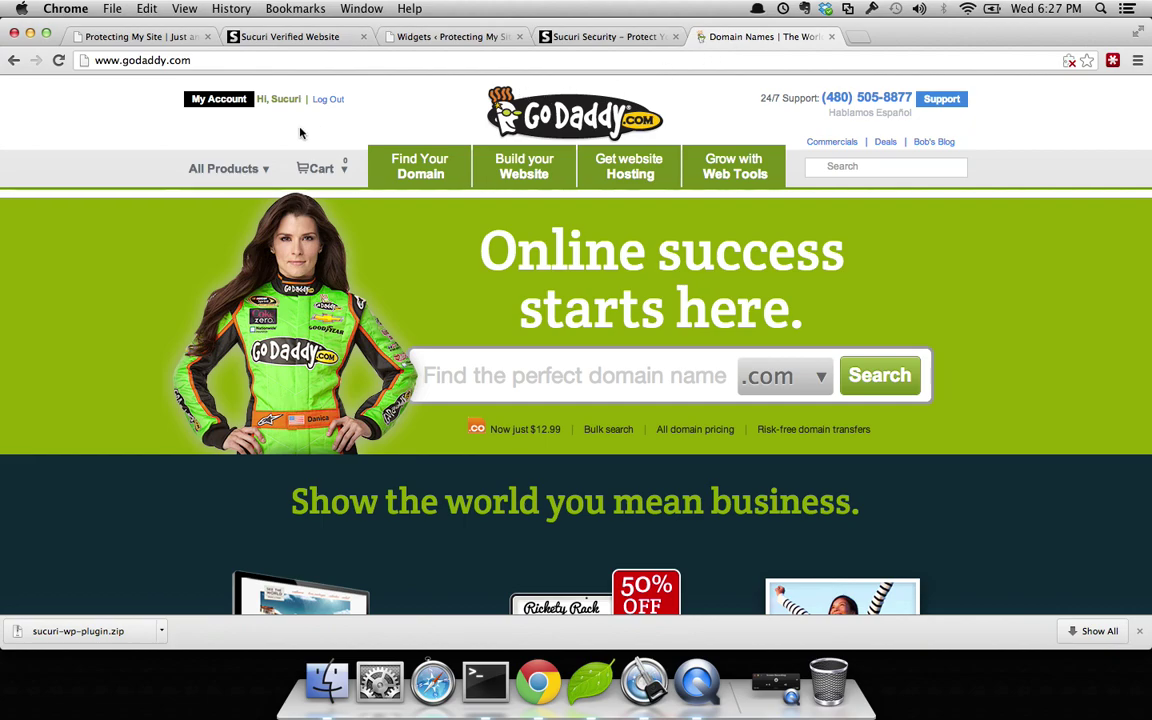
pyautogui.click(220, 100)
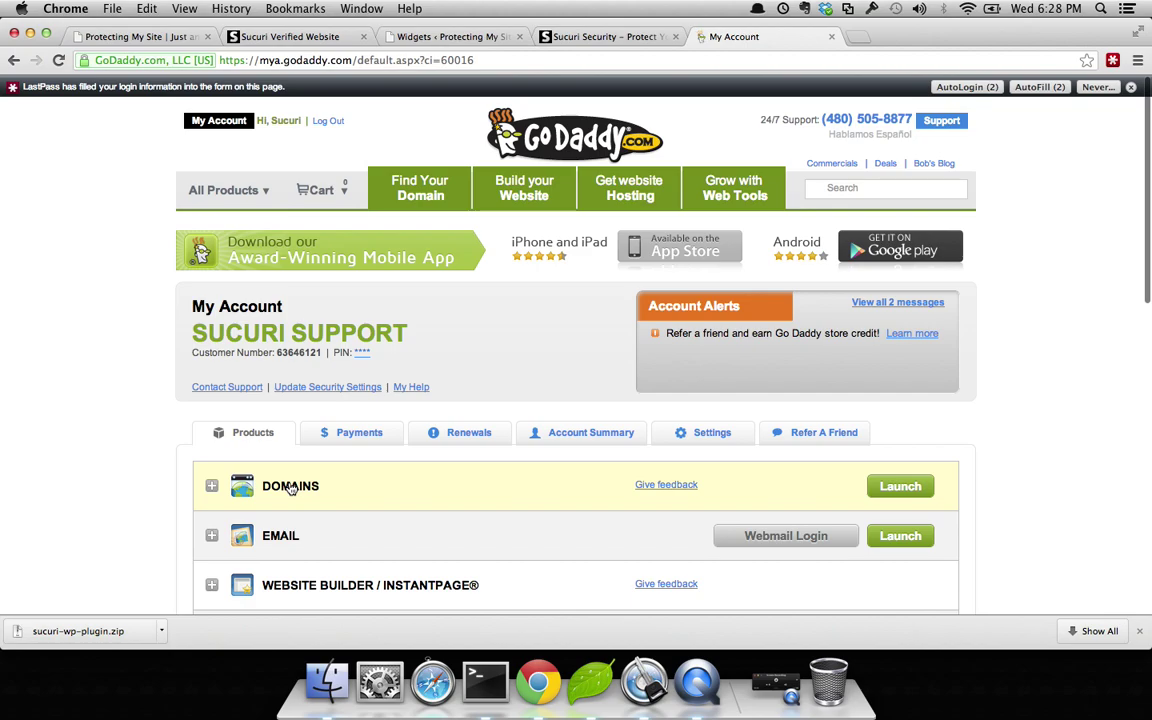
pyautogui.click(1022, 87)
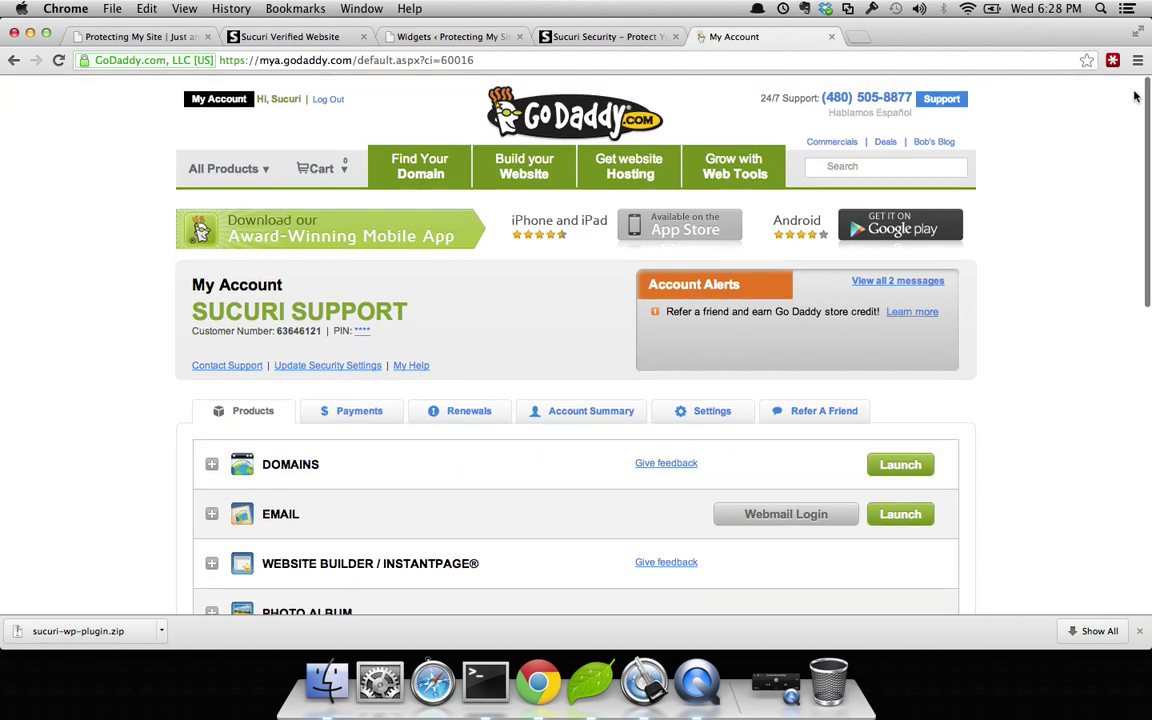
pyautogui.click(903, 468)
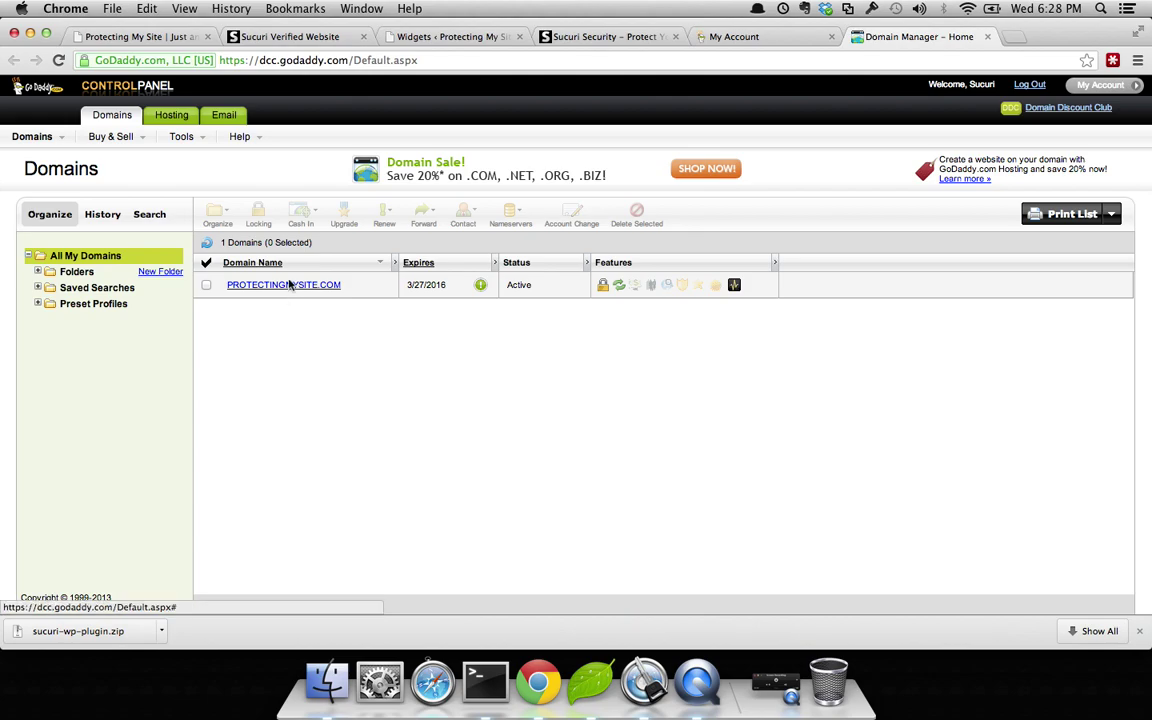
pyautogui.click(290, 286)
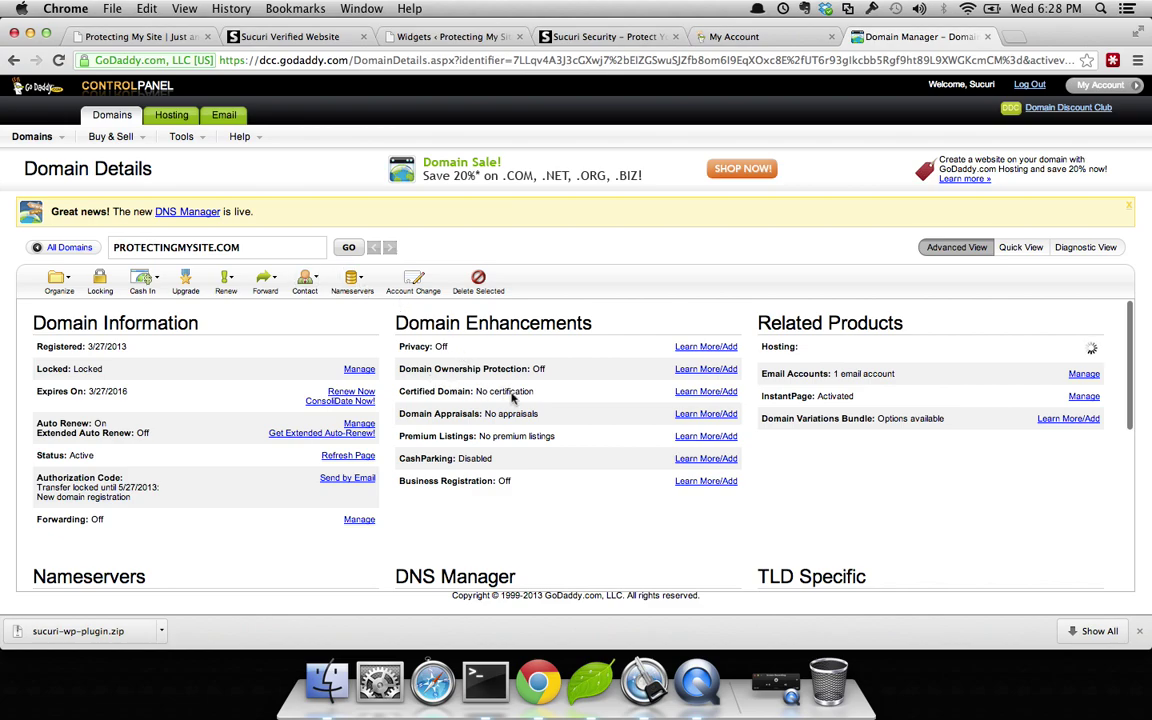
pyautogui.scroll(-3, 539, 427)
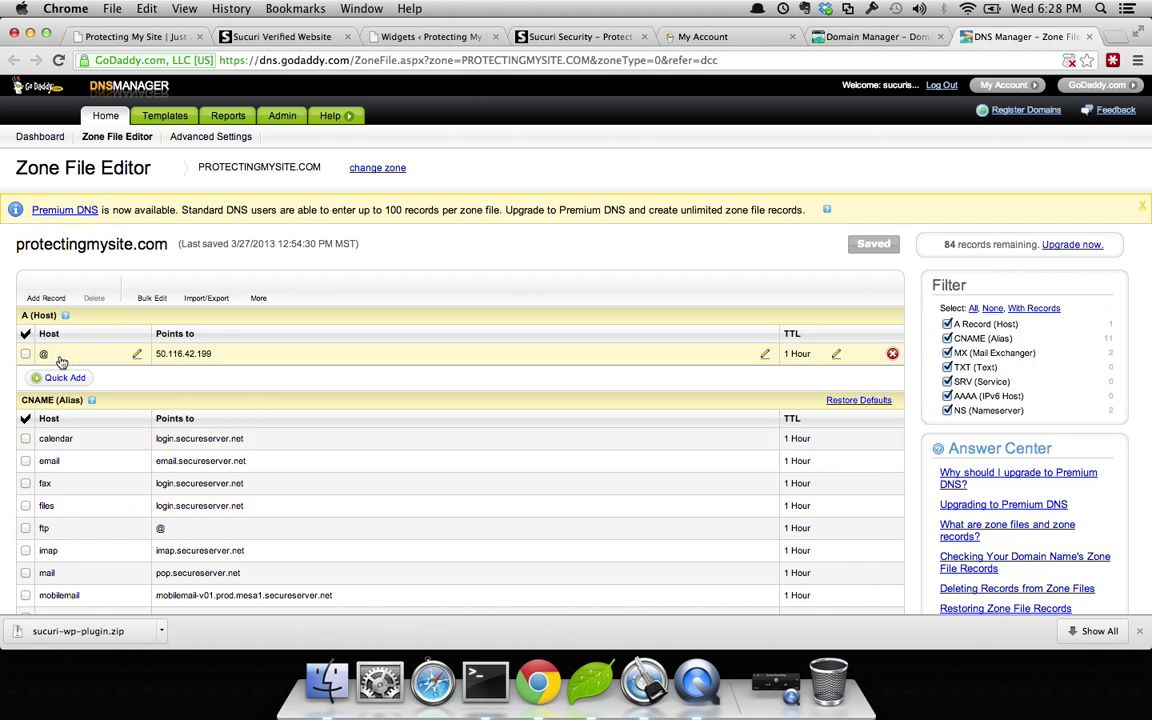
# Always allow JavaScript on dns.godaddy.com and reload the zone editor so records can be edited.
pyautogui.click(190, 357)
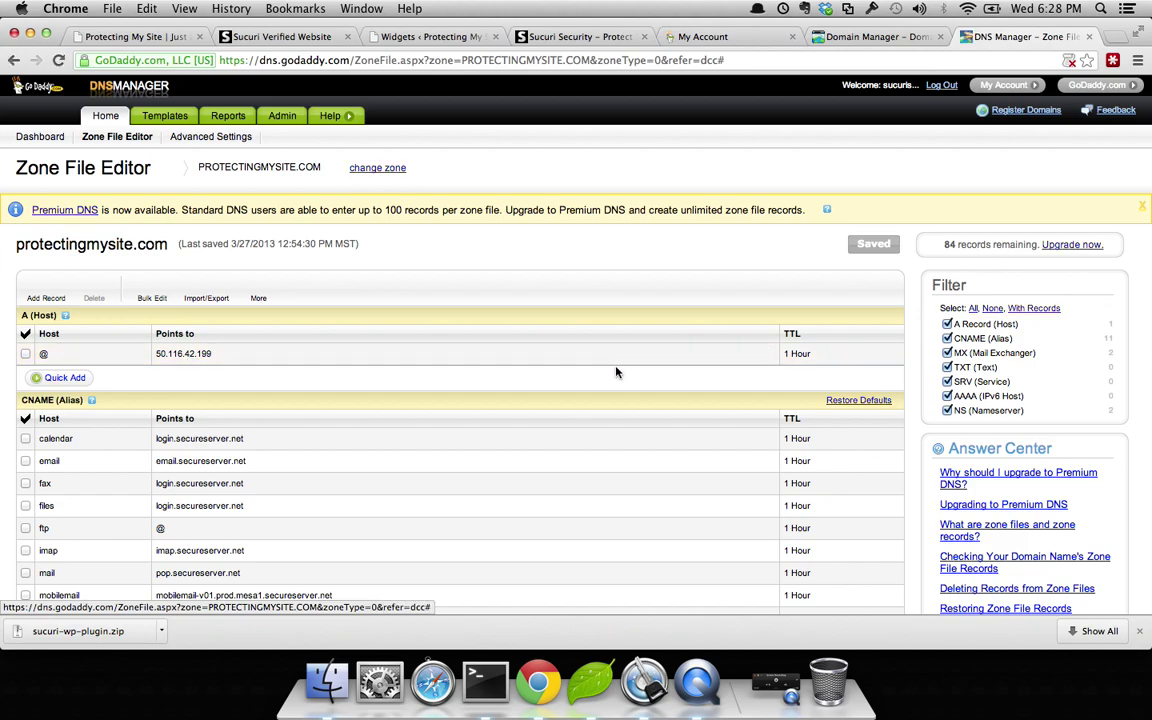
pyautogui.click(764, 356)
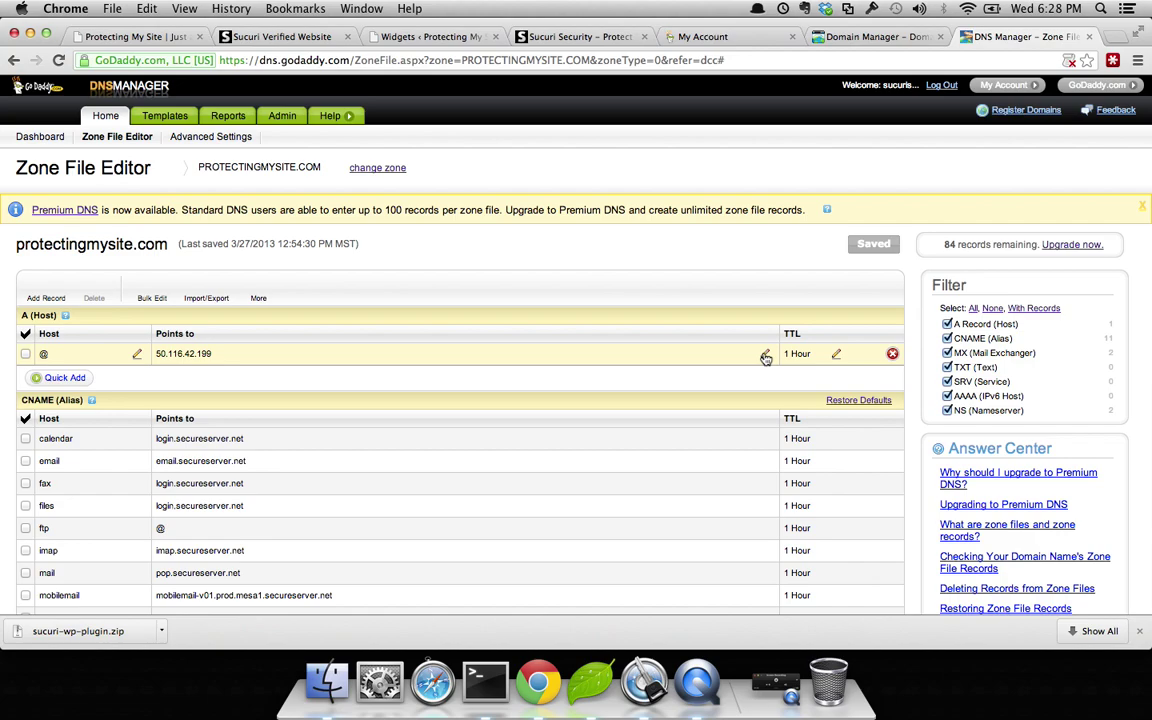
pyautogui.click(1069, 61)
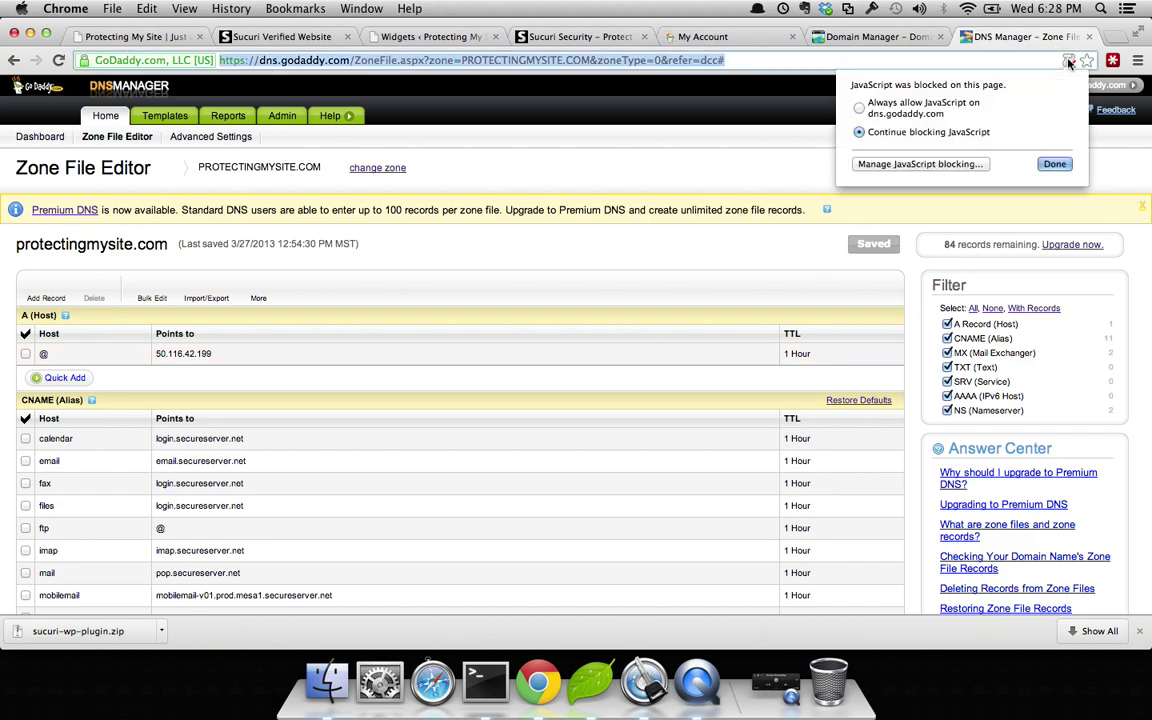
pyautogui.click(903, 104)
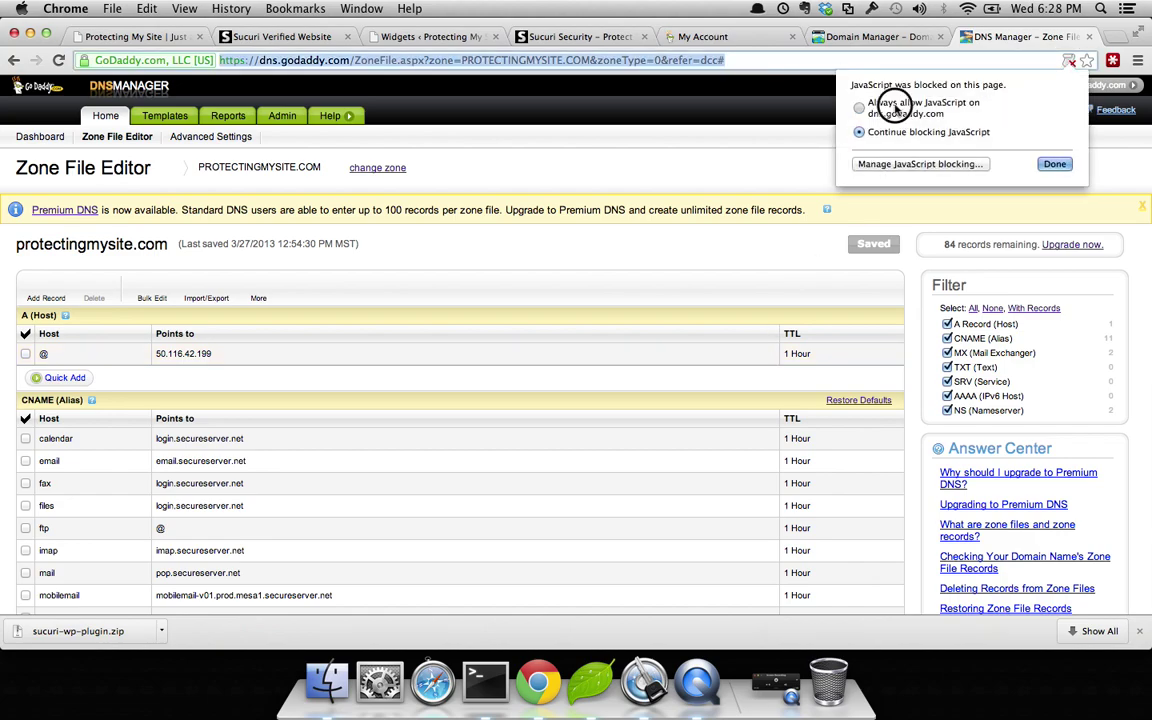
pyautogui.click(1053, 165)
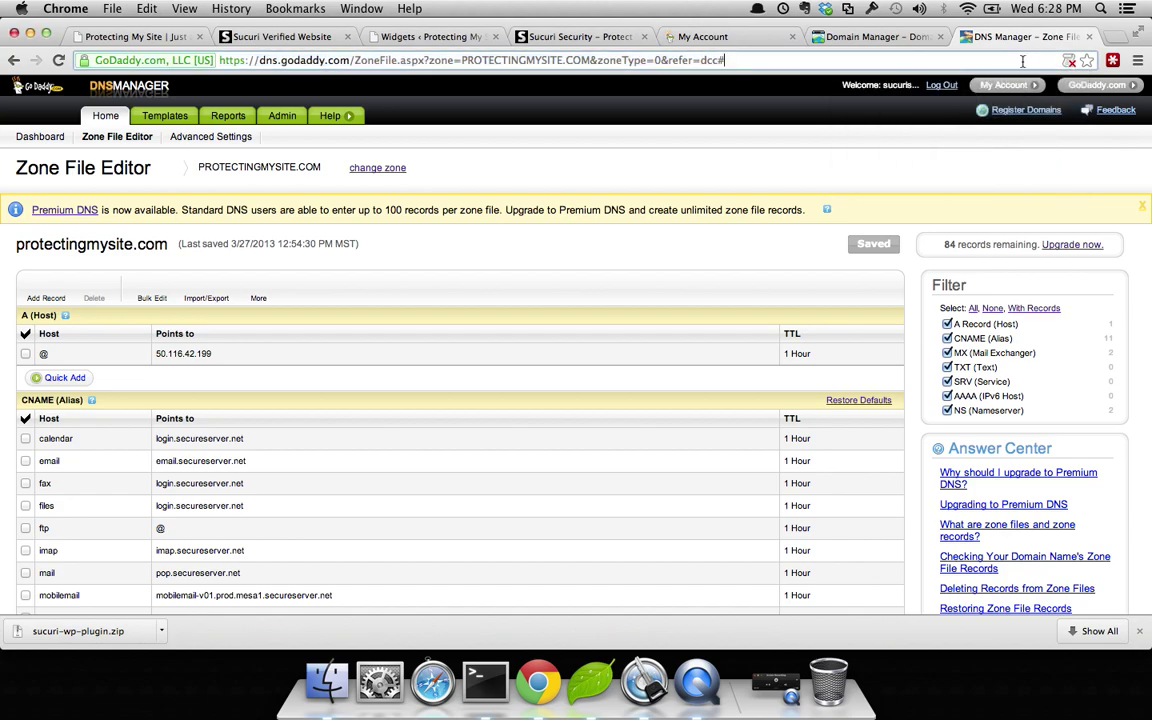
pyautogui.press('super+r')
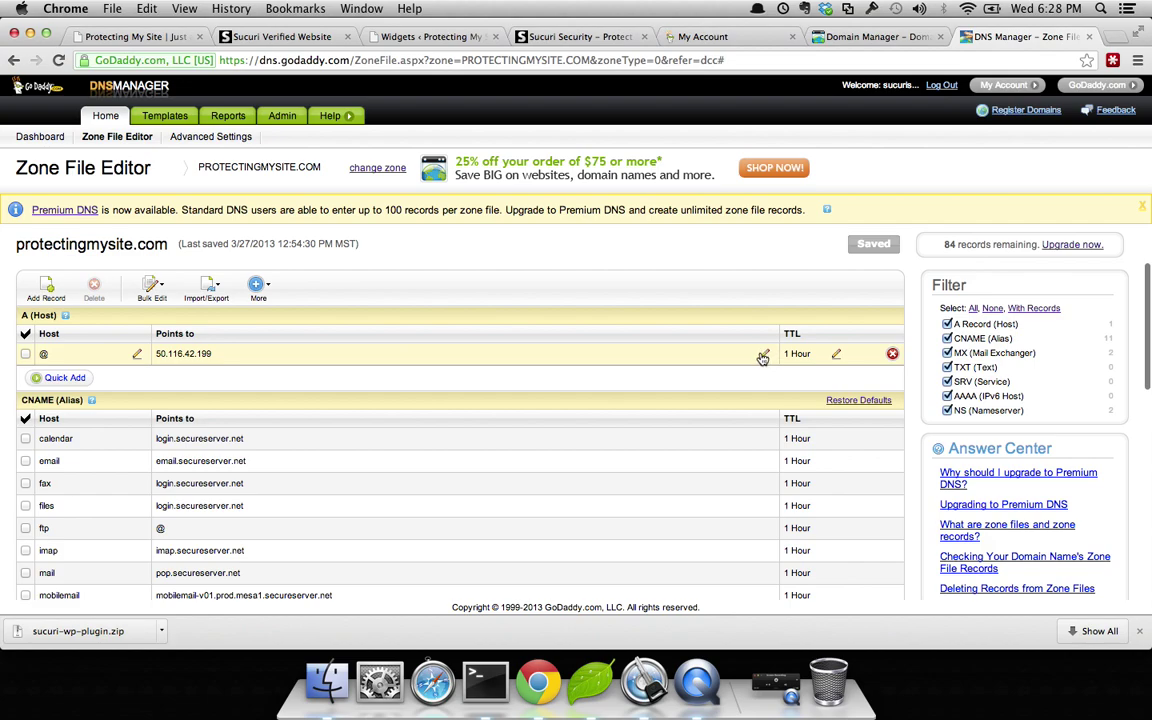
# Point the @ A record to 198.74.50.203 and save the zone file.
pyautogui.click(762, 358)
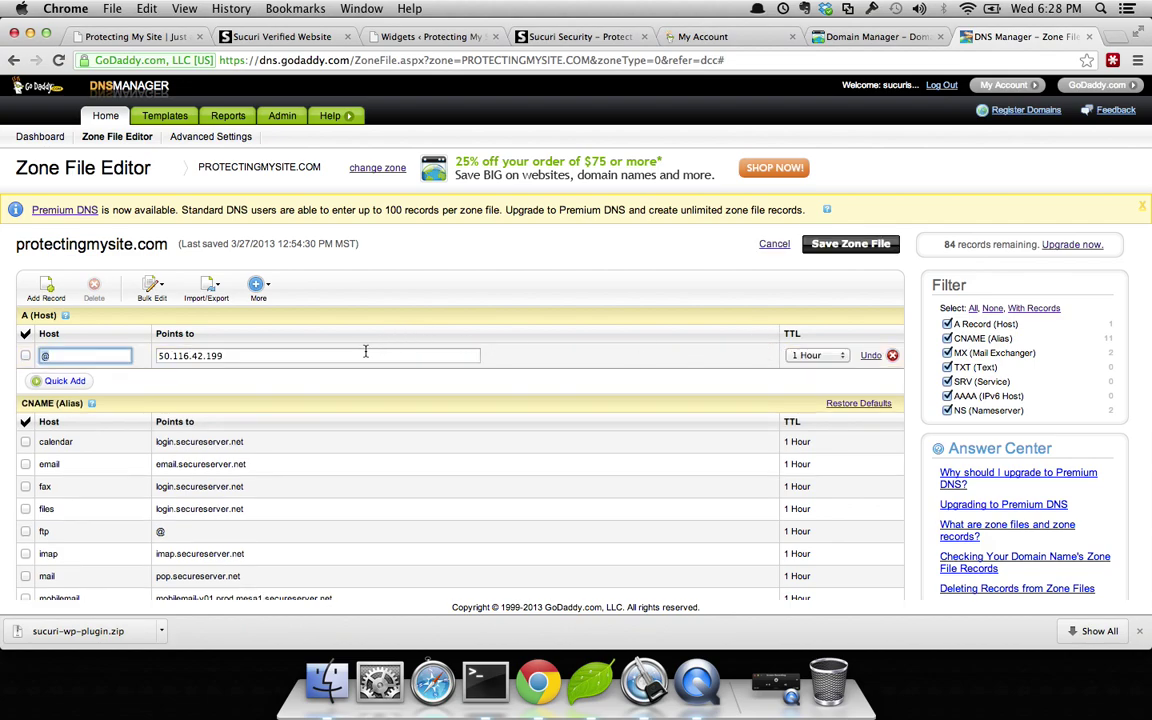
pyautogui.press('Tab')
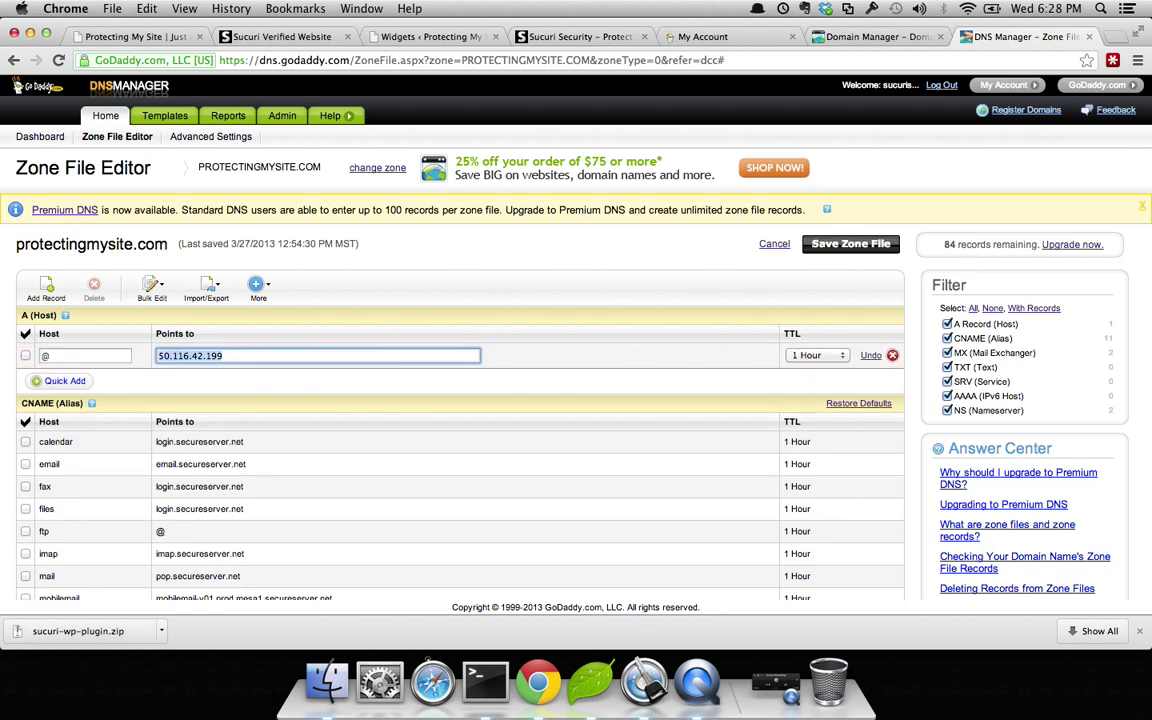
pyautogui.press('super+v')
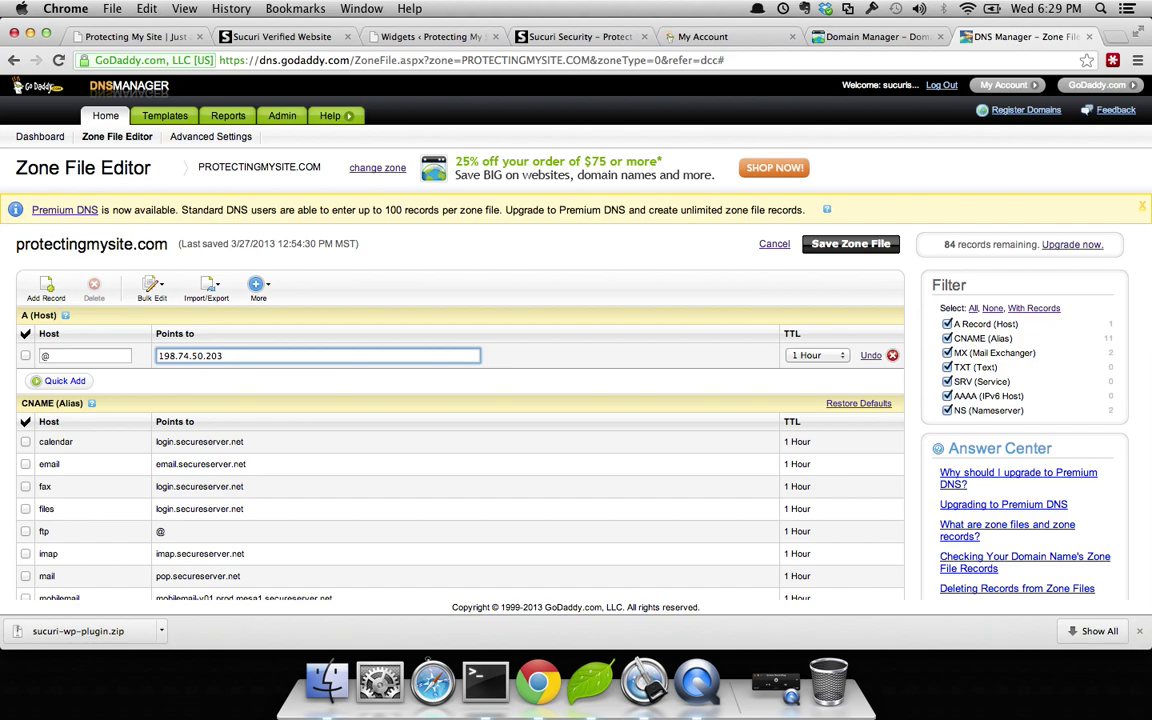
pyautogui.click(849, 245)
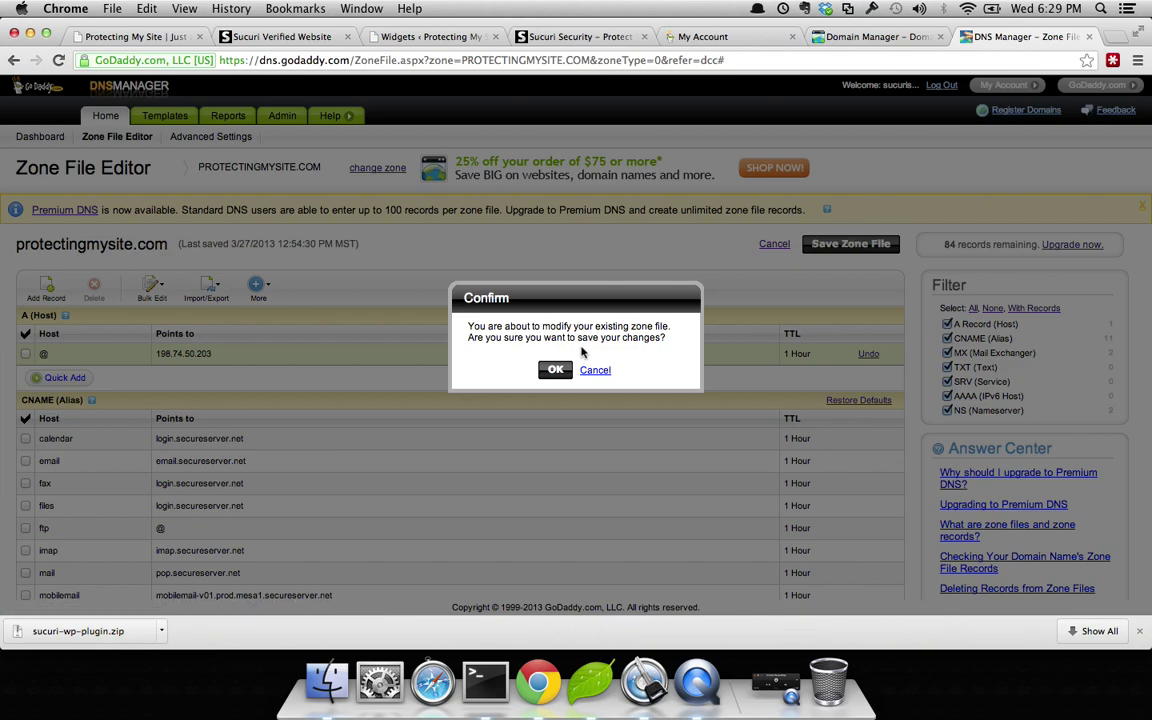
pyautogui.click(556, 370)
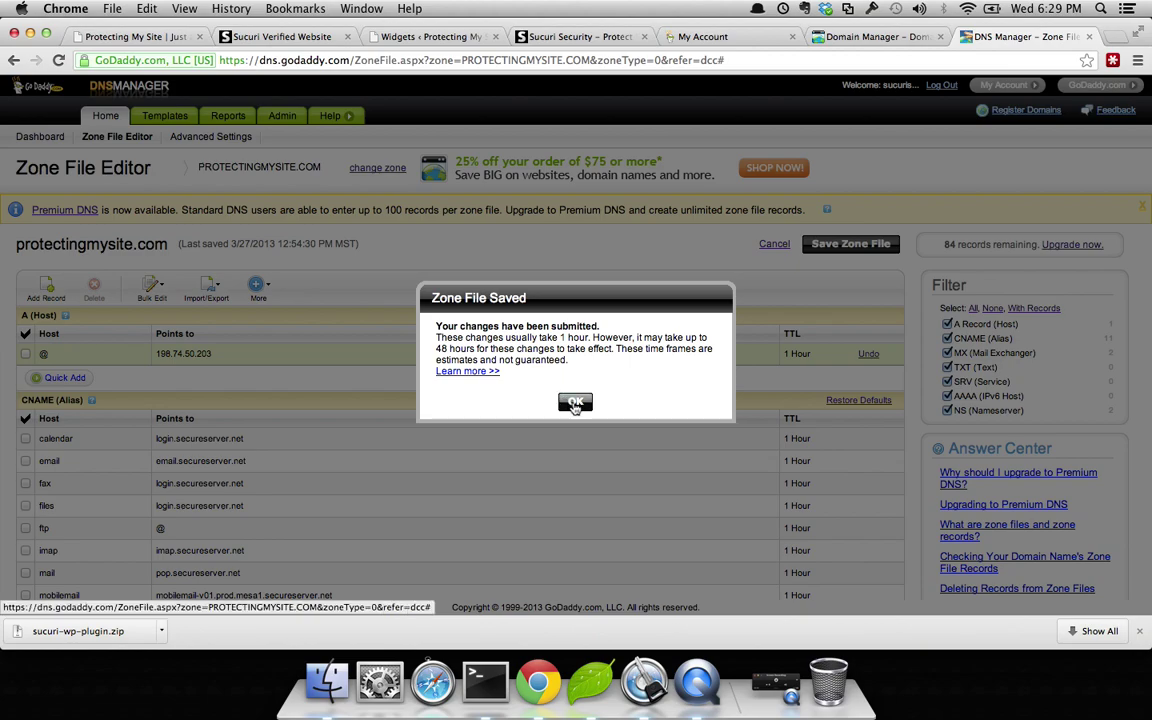
pyautogui.click(575, 403)
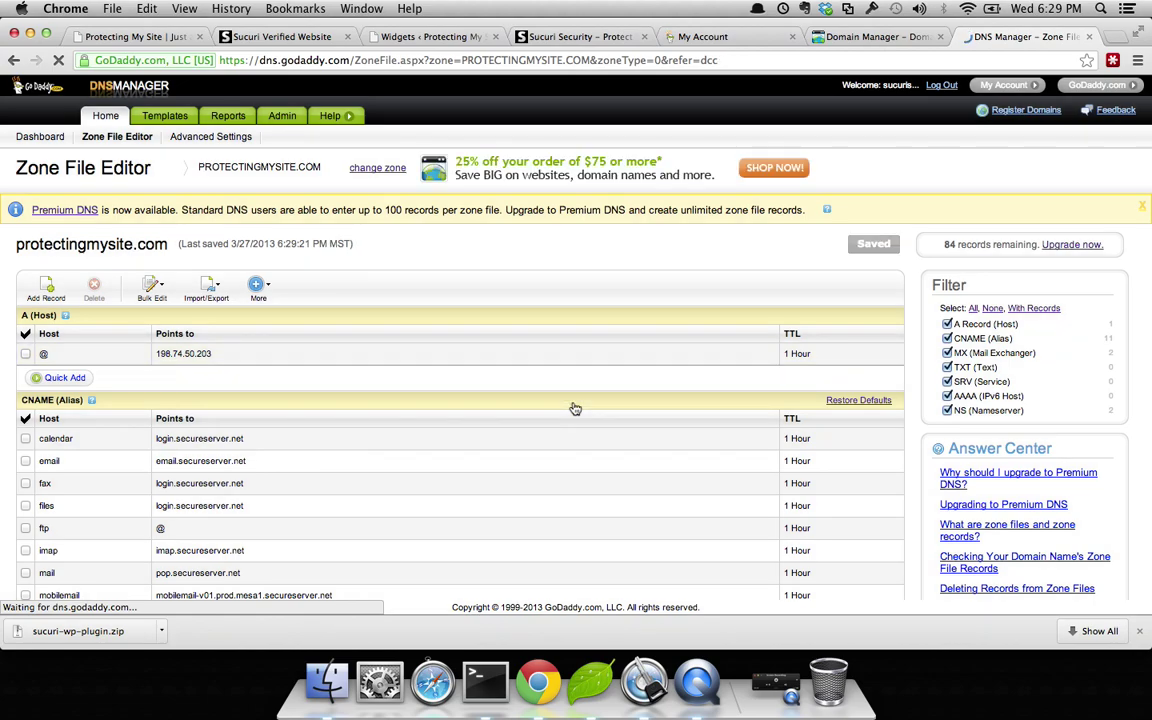
# Back in the Sucuri tab, review the site's activation steps and High security level settings.
pyautogui.click(580, 37)
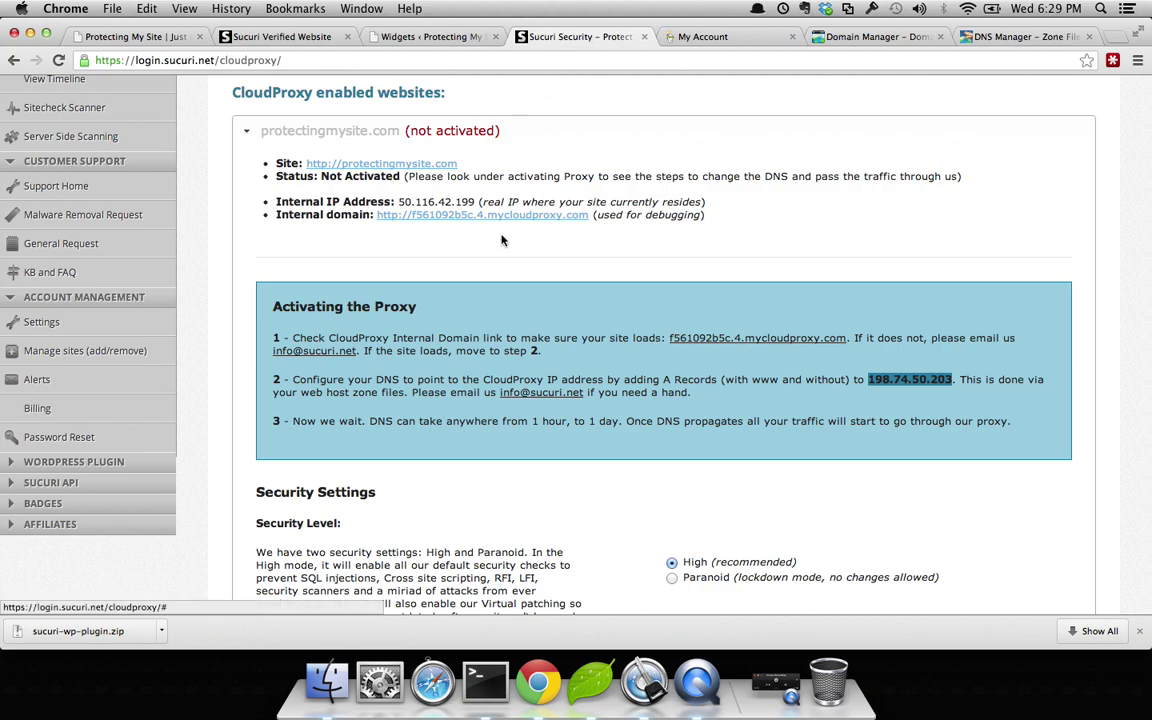
pyautogui.scroll(-3, 508, 330)
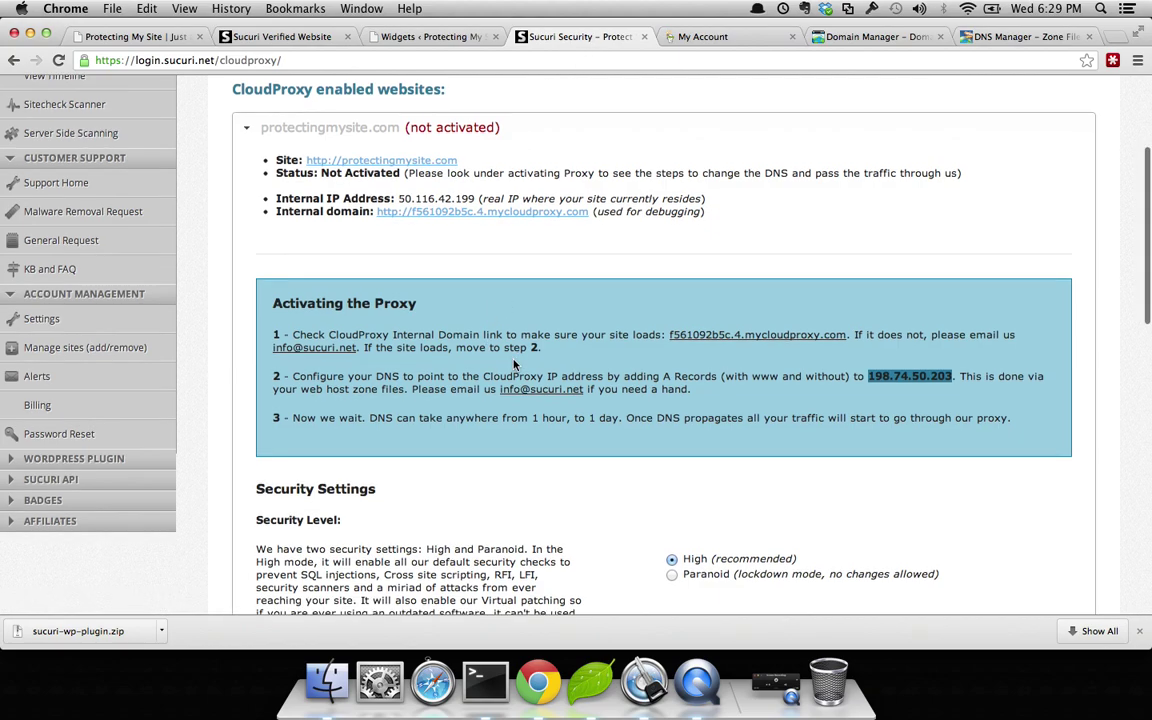
pyautogui.scroll(-3, 513, 366)
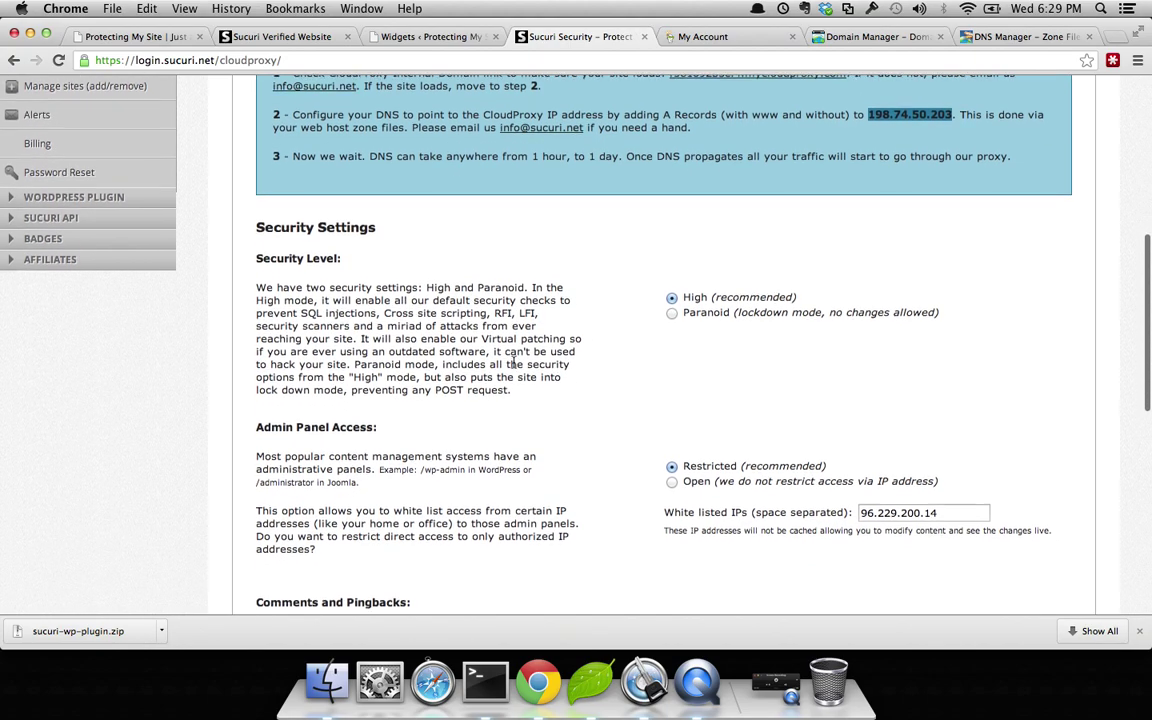
pyautogui.scroll(-1, 513, 366)
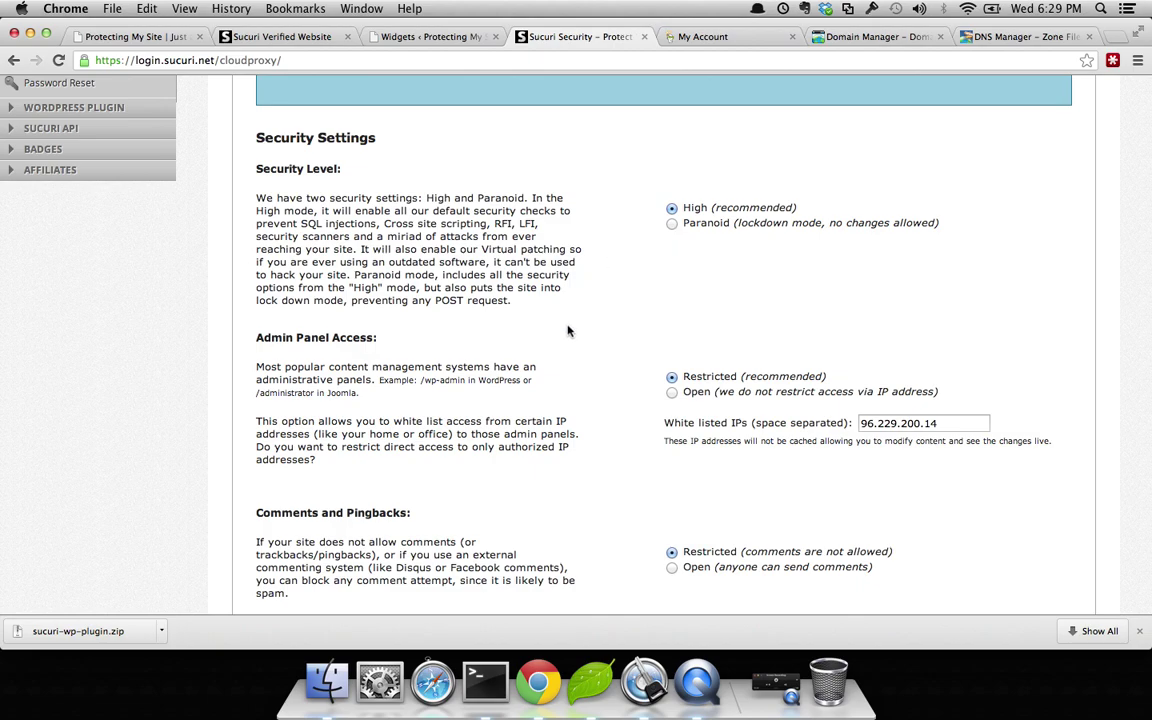
pyautogui.scroll(-3, 567, 320)
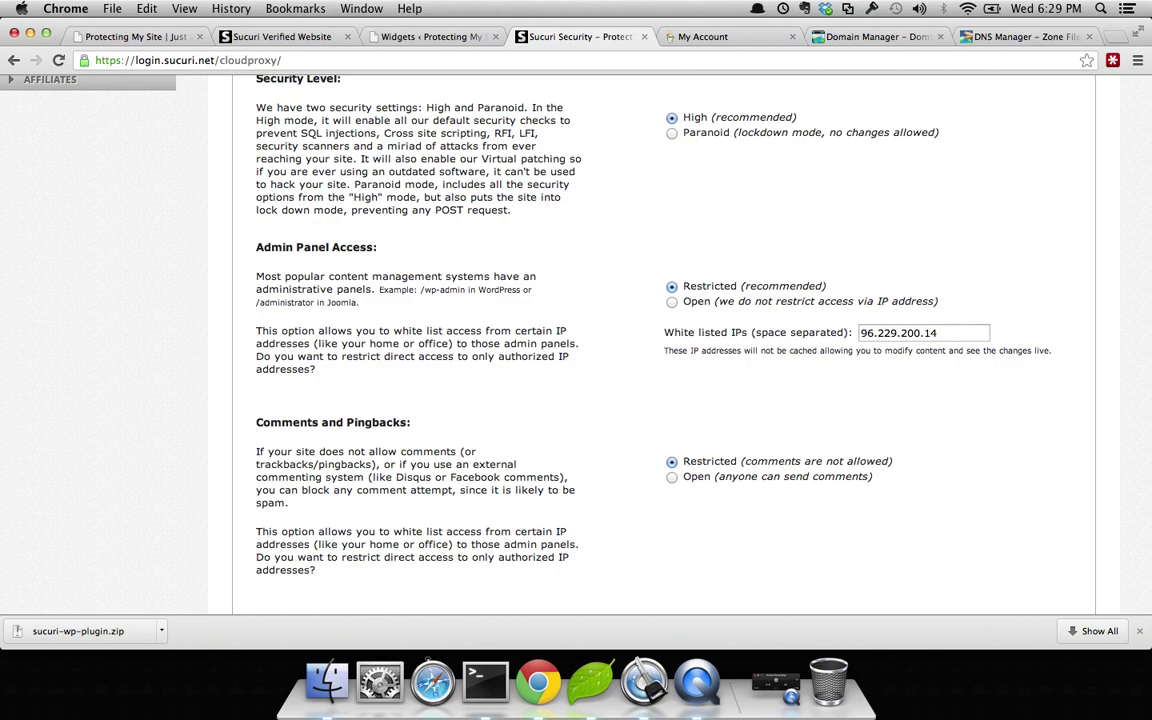
pyautogui.scroll(-3, 591, 419)
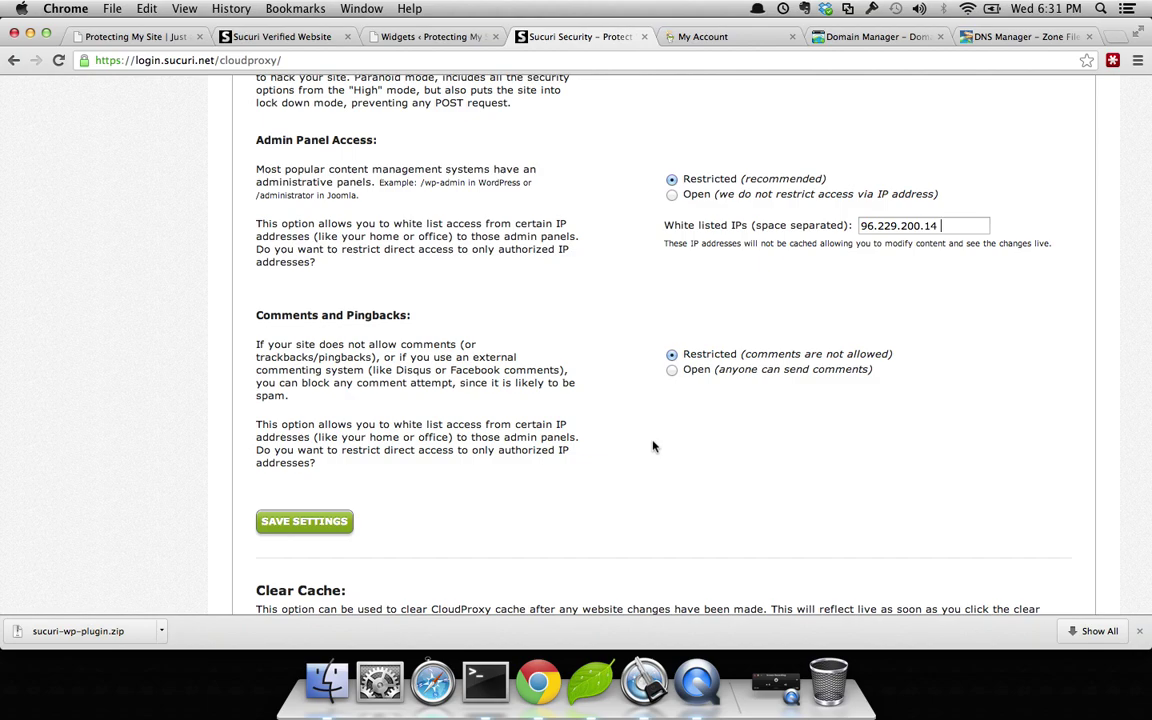
# Reload the CloudProxy page and expand protectingmysite.com to confirm it is Active through the proxy.
pyautogui.scroll(4, 584, 275)
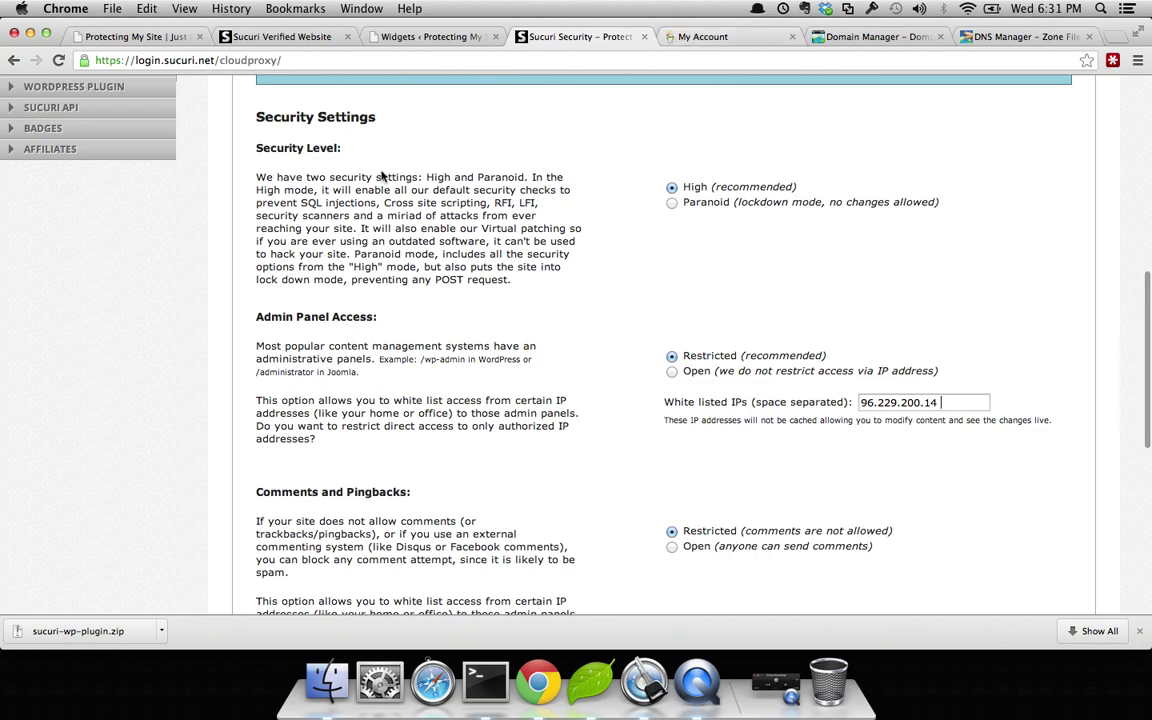
pyautogui.scroll(7, 380, 175)
pyautogui.scroll(5, 380, 175)
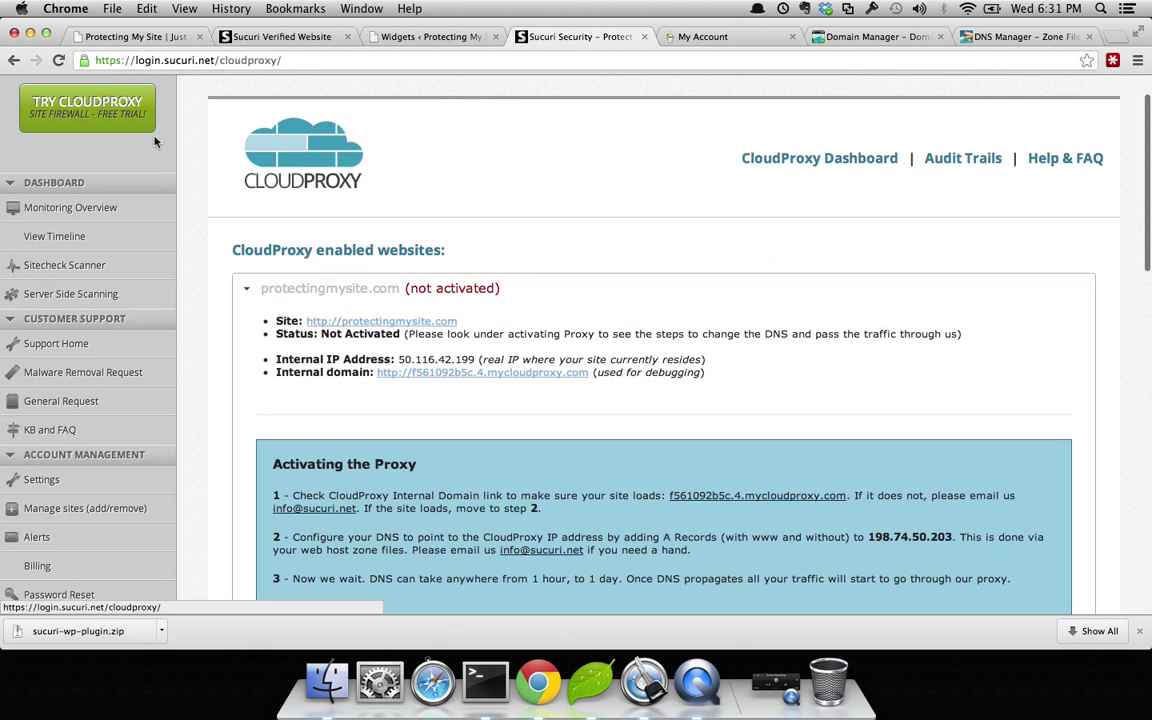
pyautogui.click(58, 61)
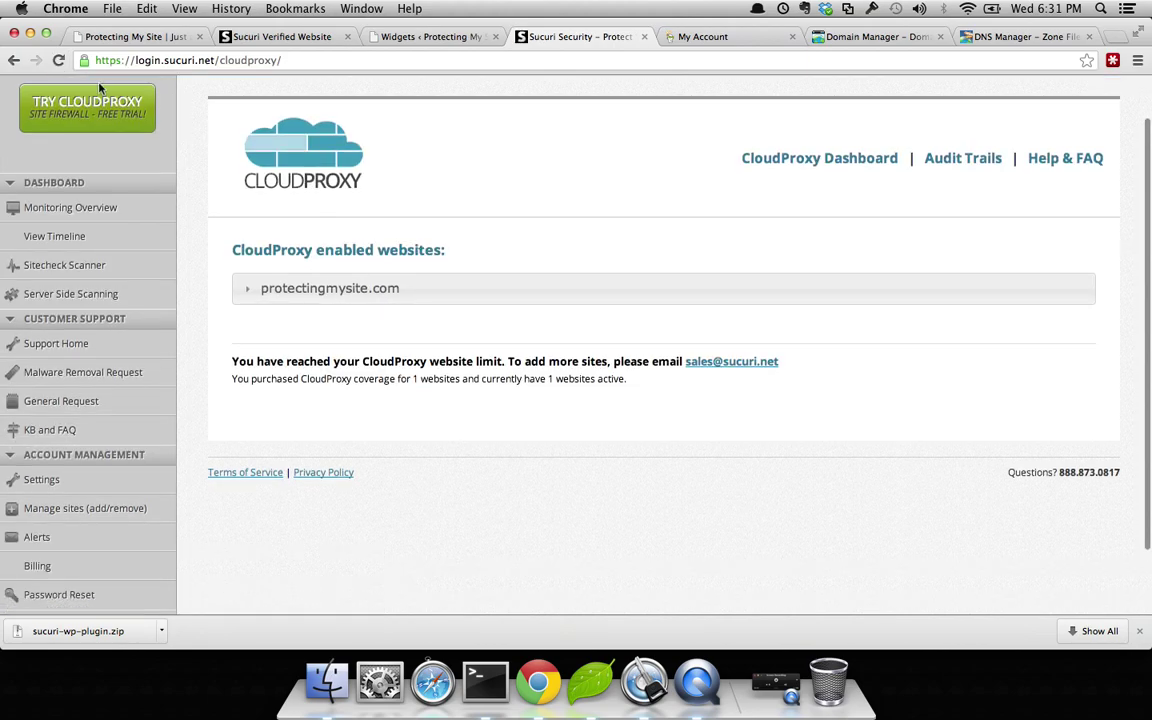
pyautogui.click(283, 293)
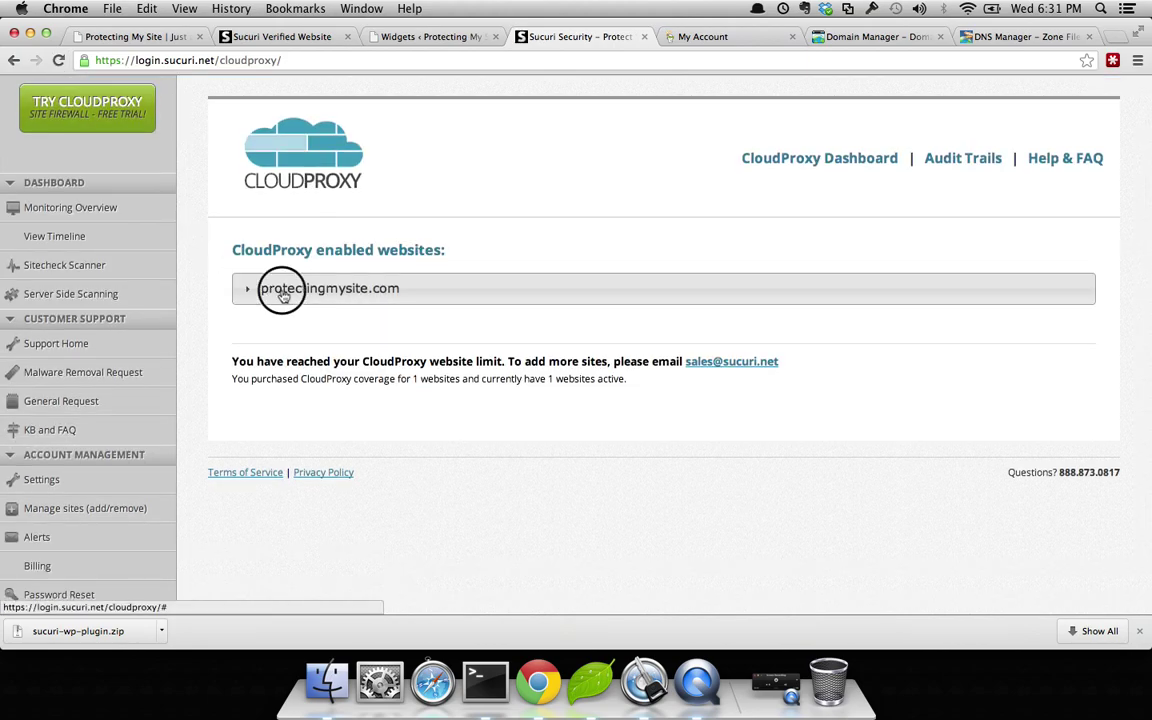
pyautogui.scroll(-4, 228, 386)
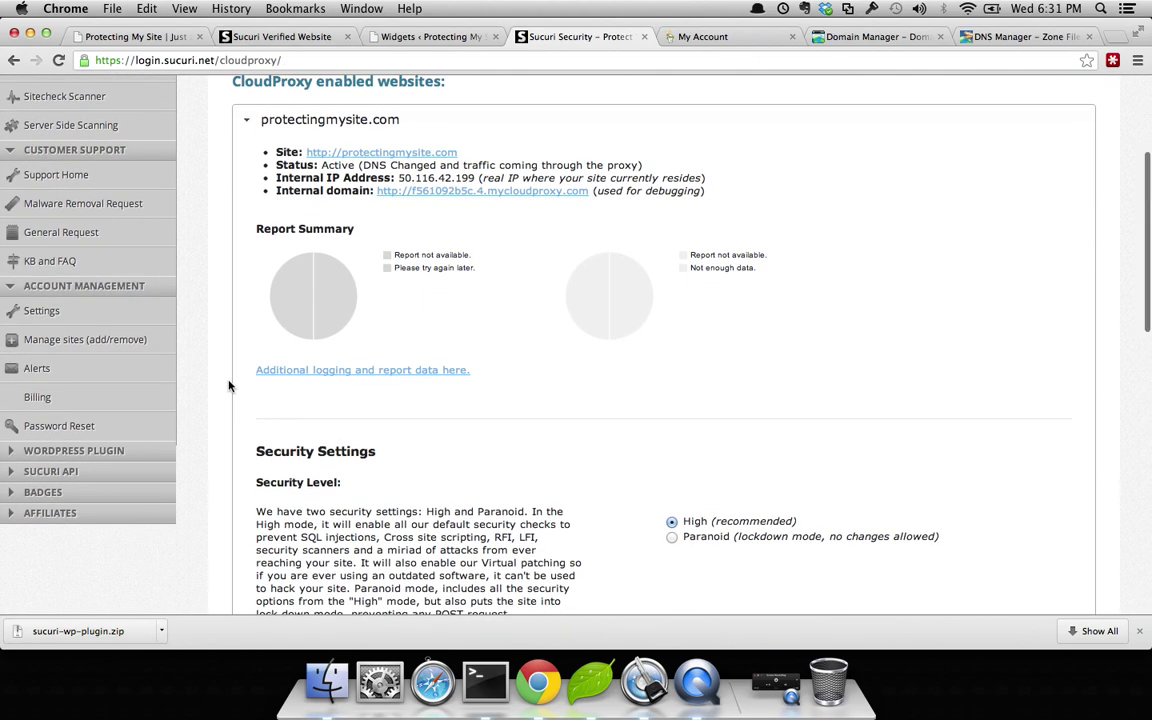
pyautogui.scroll(3, 228, 386)
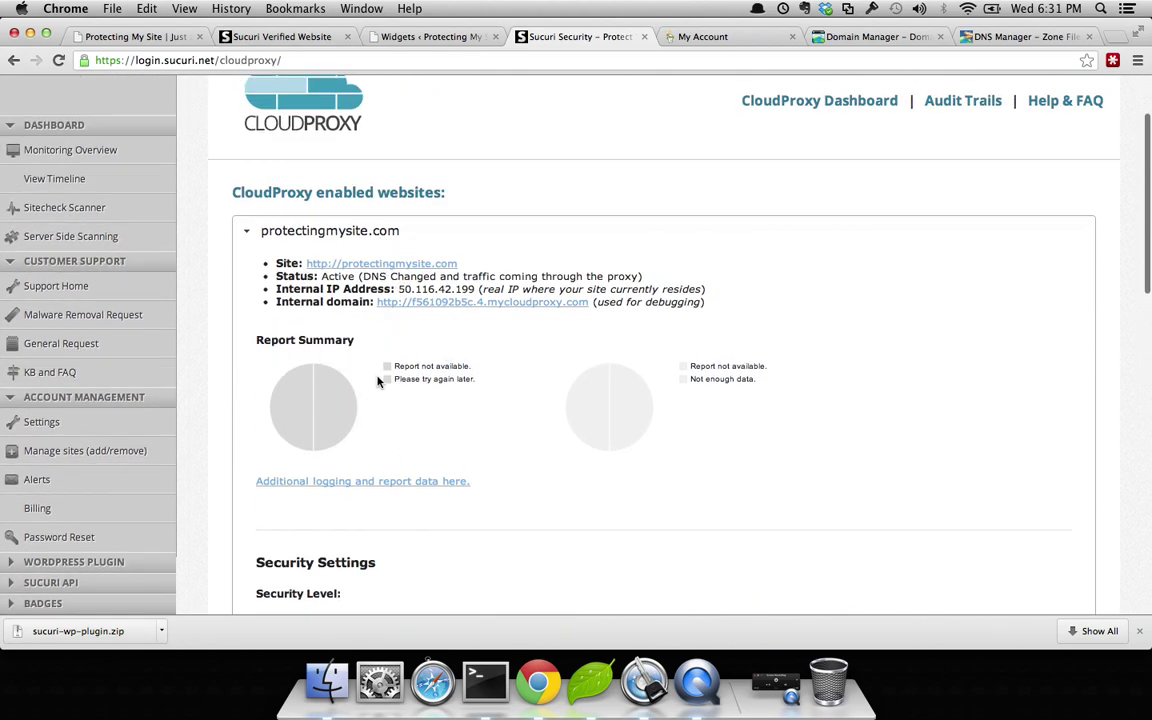
pyautogui.scroll(-8, 520, 410)
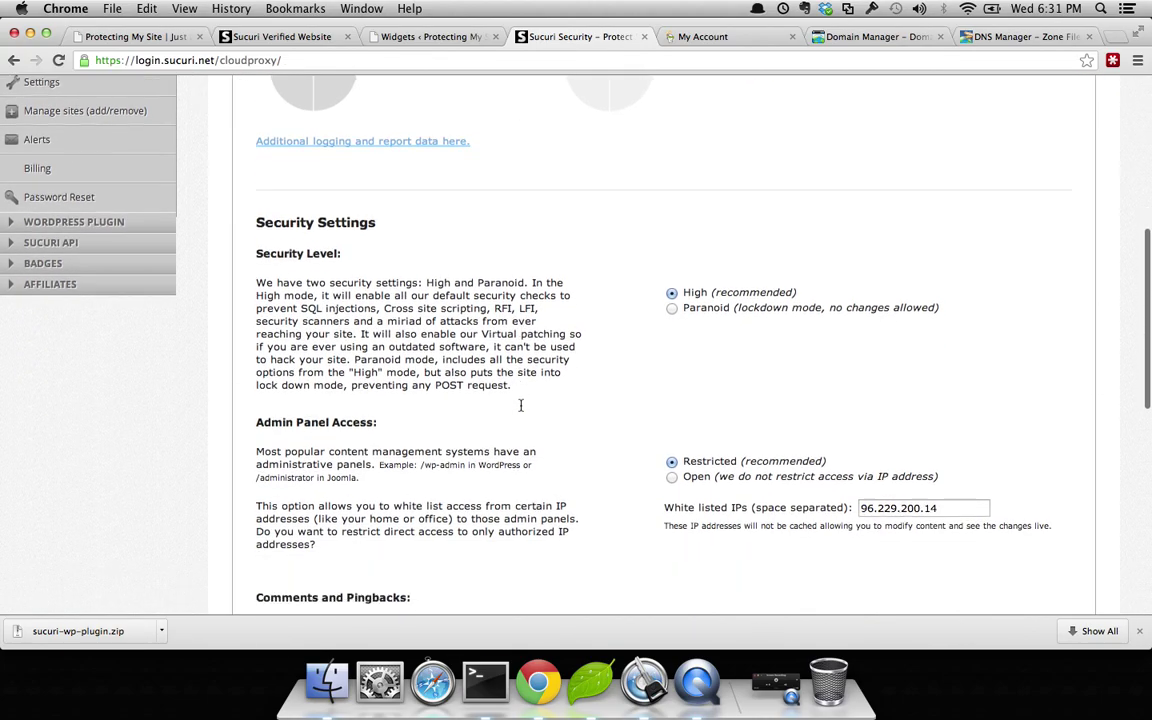
pyautogui.scroll(5, 522, 404)
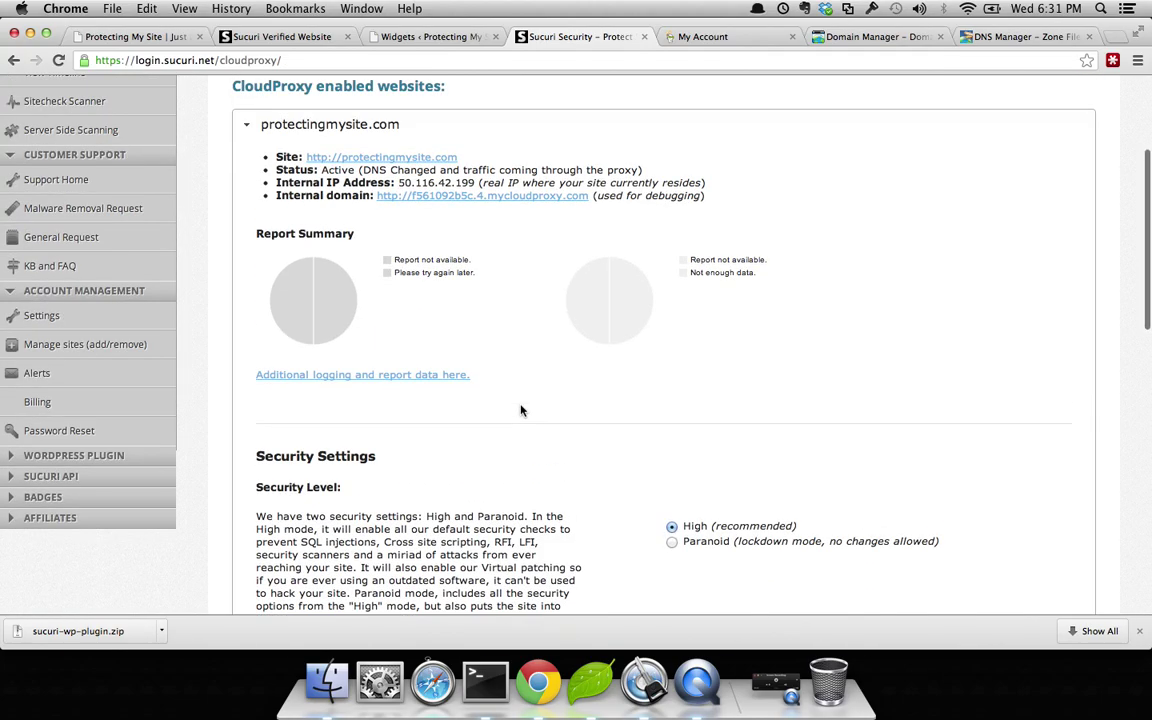
# Open the Audit Trail for protectingmysite.com and review its 2013-03-27 report of 0 requests.
pyautogui.click(390, 378)
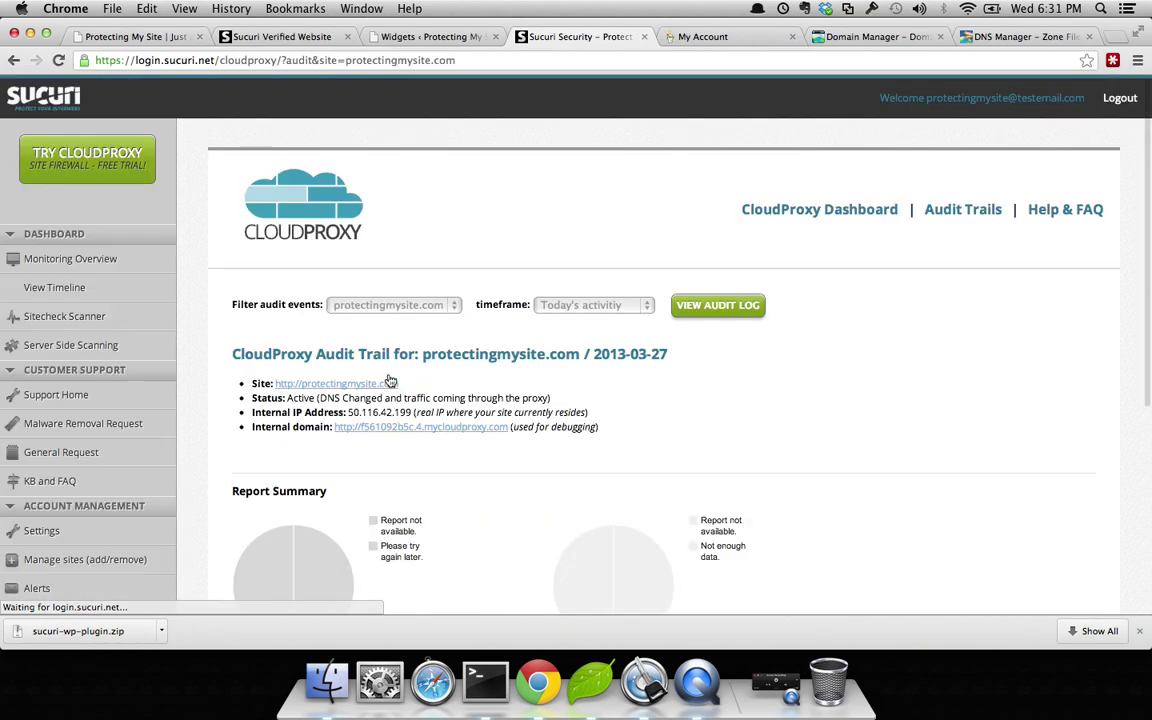
pyautogui.scroll(-4, 668, 401)
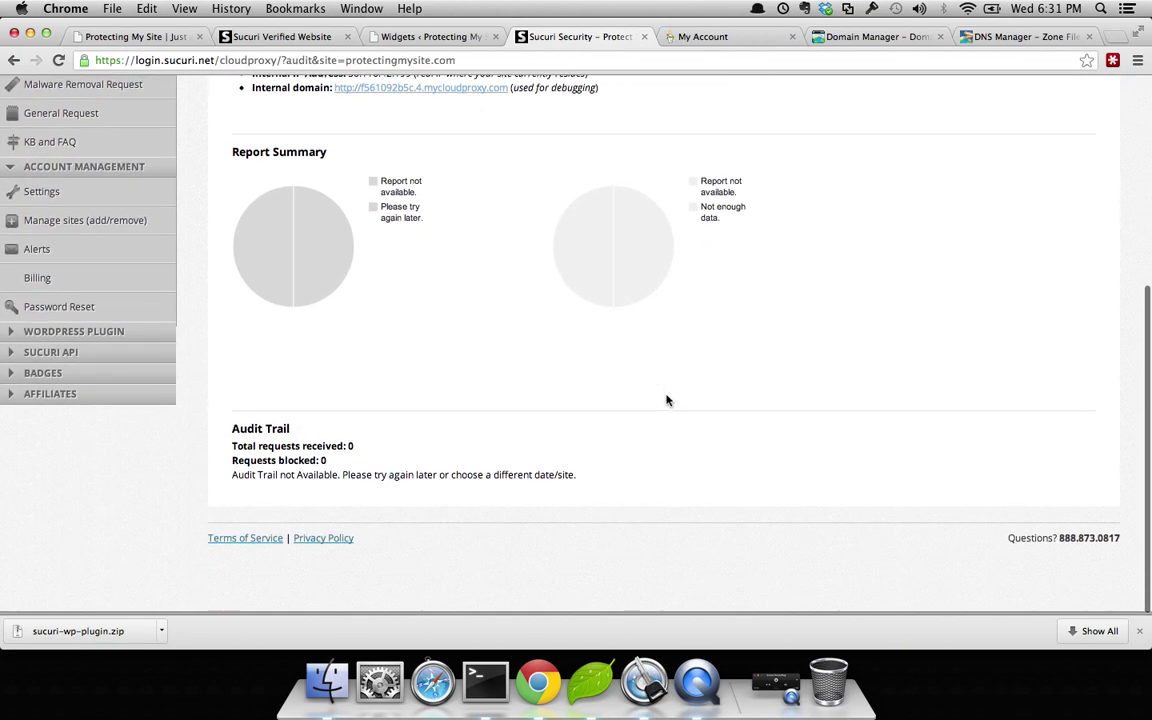
pyautogui.scroll(1, 668, 401)
pyautogui.scroll(4, 668, 401)
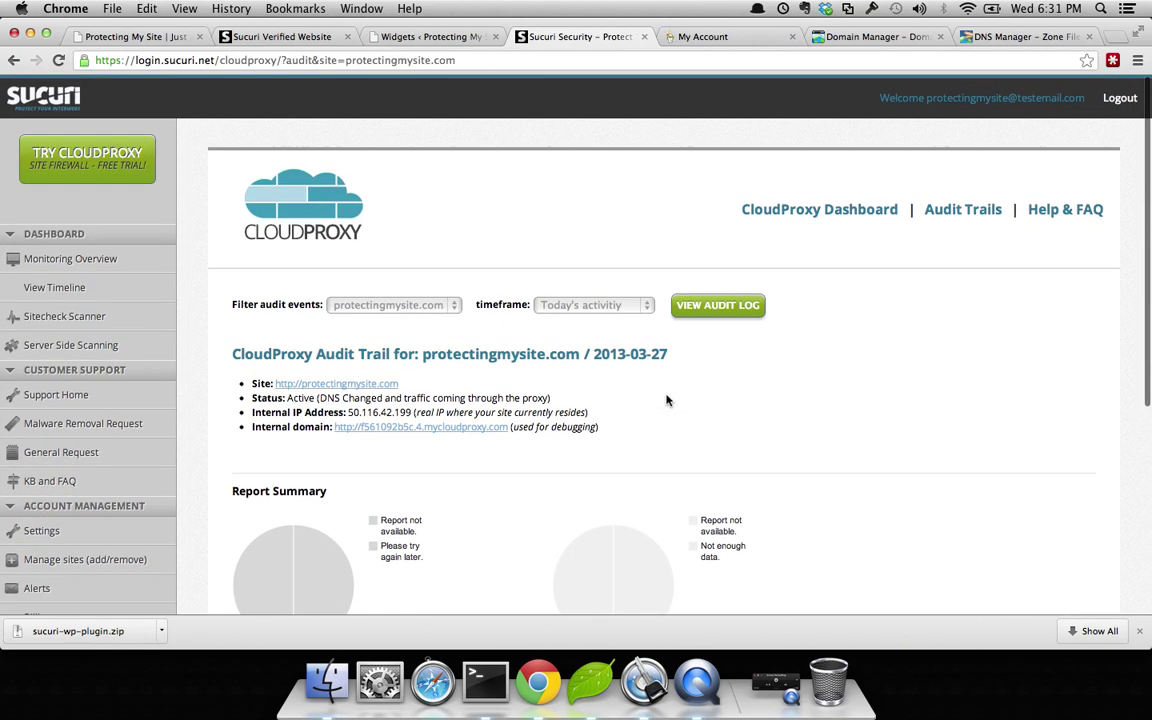
pyautogui.scroll(-3, 668, 401)
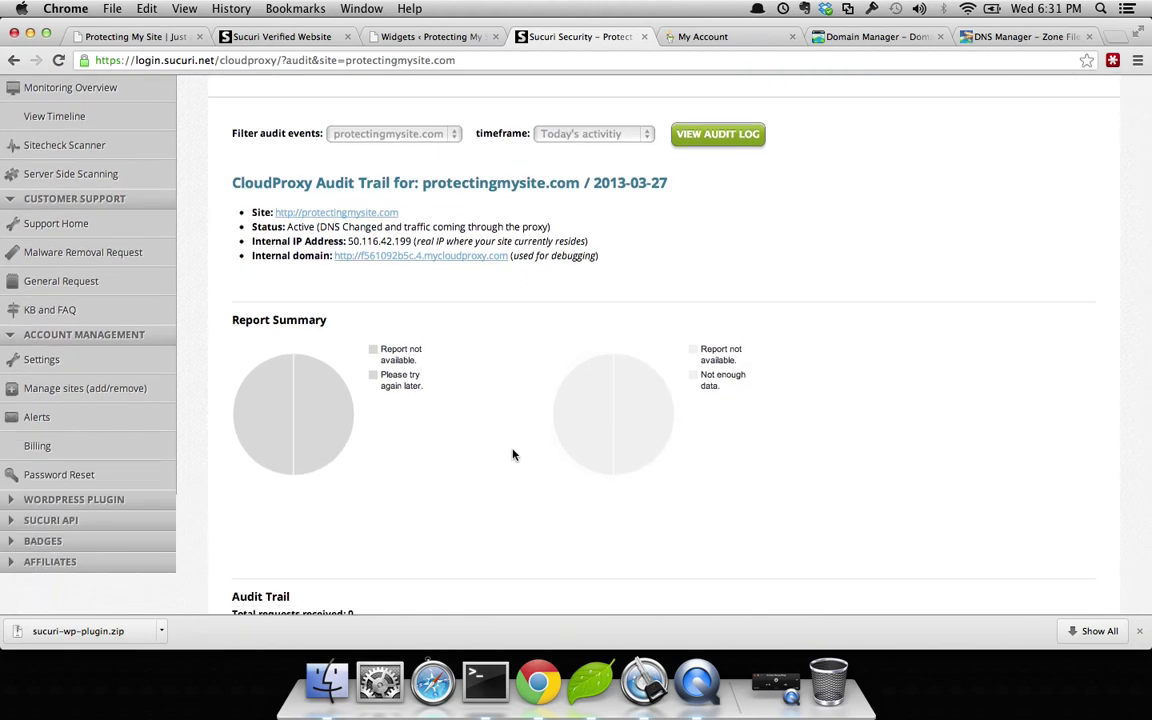
pyautogui.scroll(-2, 491, 407)
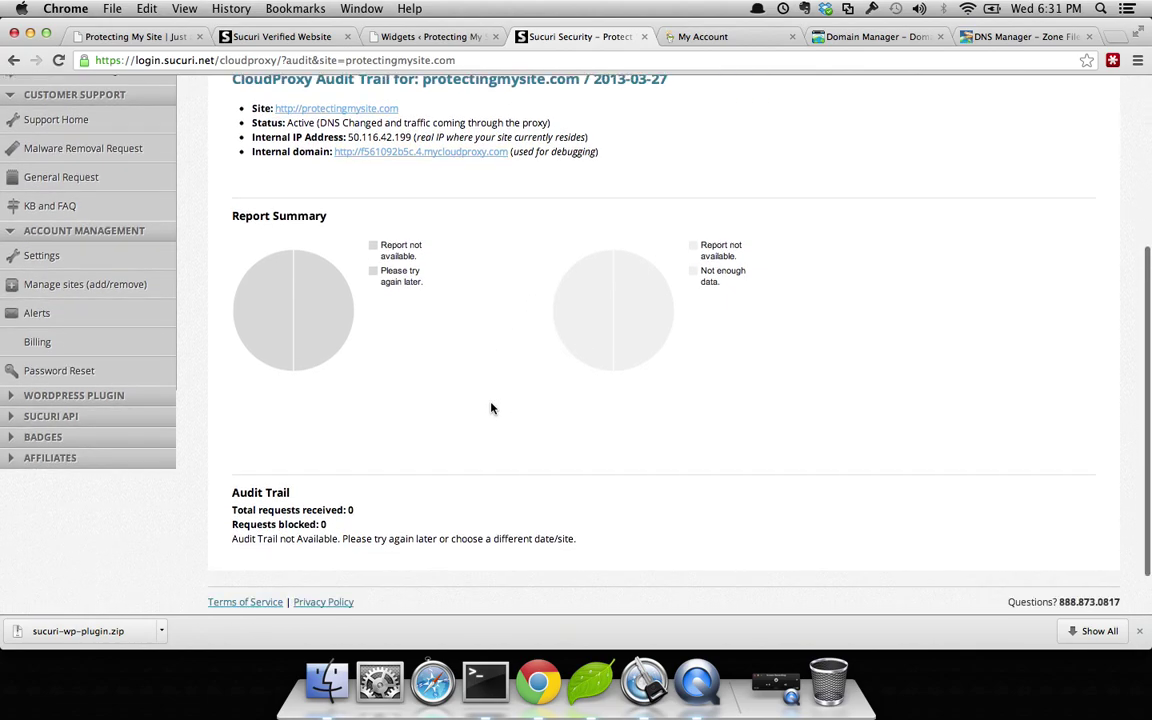
pyautogui.scroll(3, 491, 407)
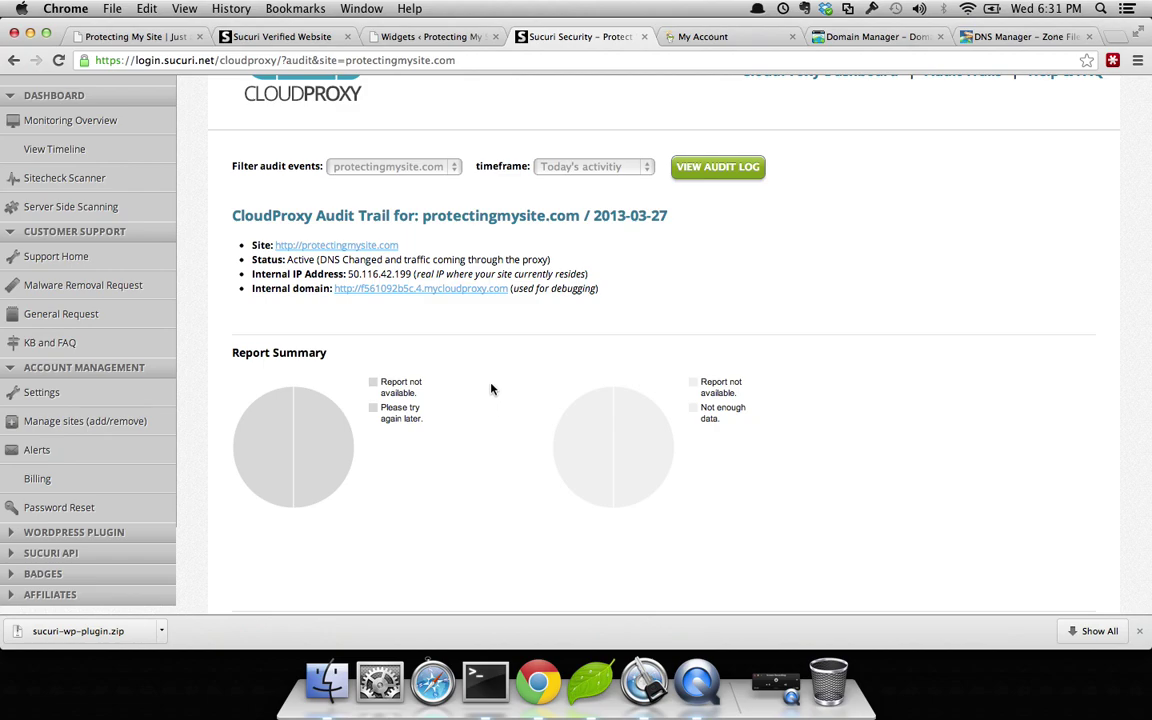
pyautogui.scroll(3, 476, 355)
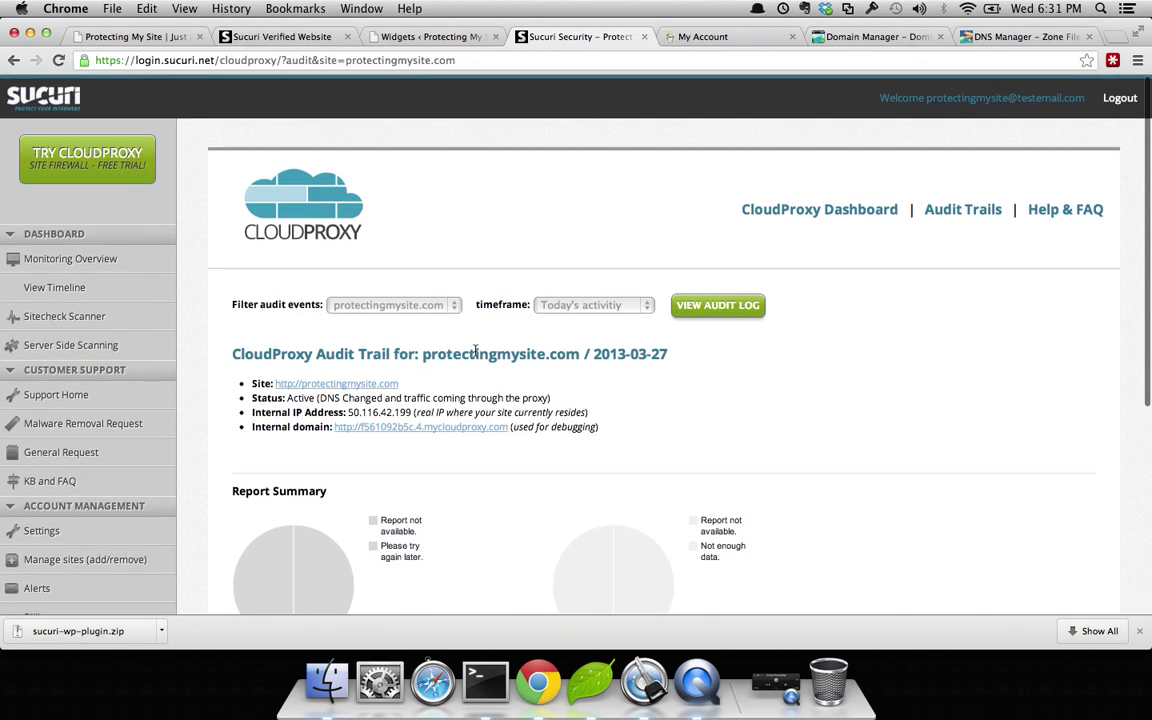